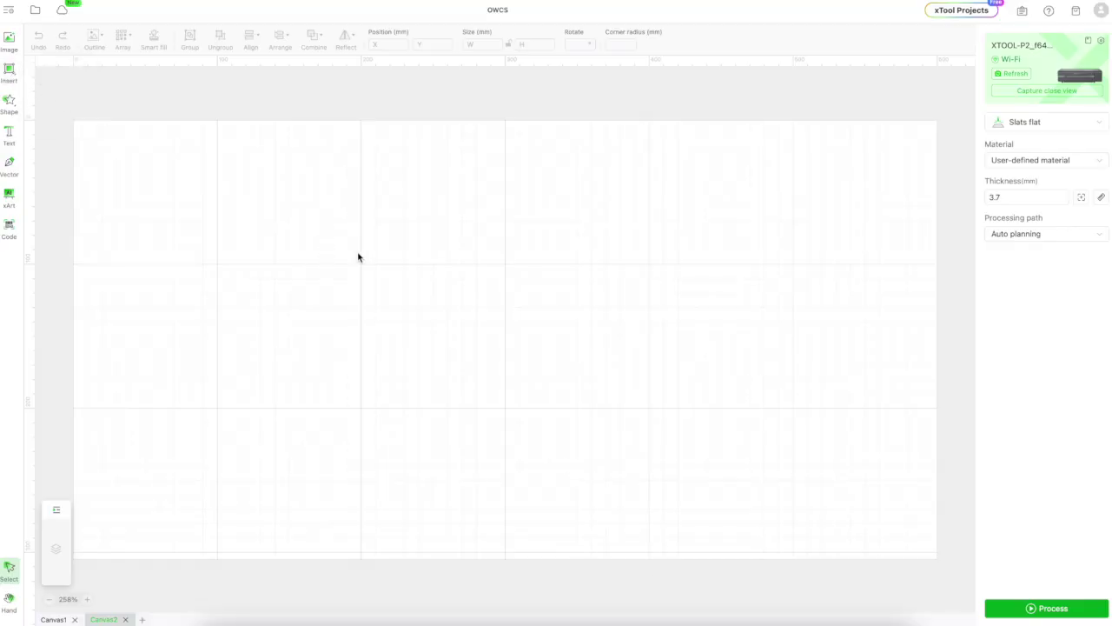
# Draw a 250 × 150 mm rectangle and move it to about X 170.05, Y 53.11 mm
pyautogui.moveTo(11, 102)
pyautogui.click(48, 91)
pyautogui.moveTo(280, 224)
pyautogui.mouseDown()
pyautogui.moveTo(402, 311)
pyautogui.moveTo(676, 384)
pyautogui.moveTo(726, 454)
pyautogui.moveTo(748, 461)
pyautogui.mouseUp()
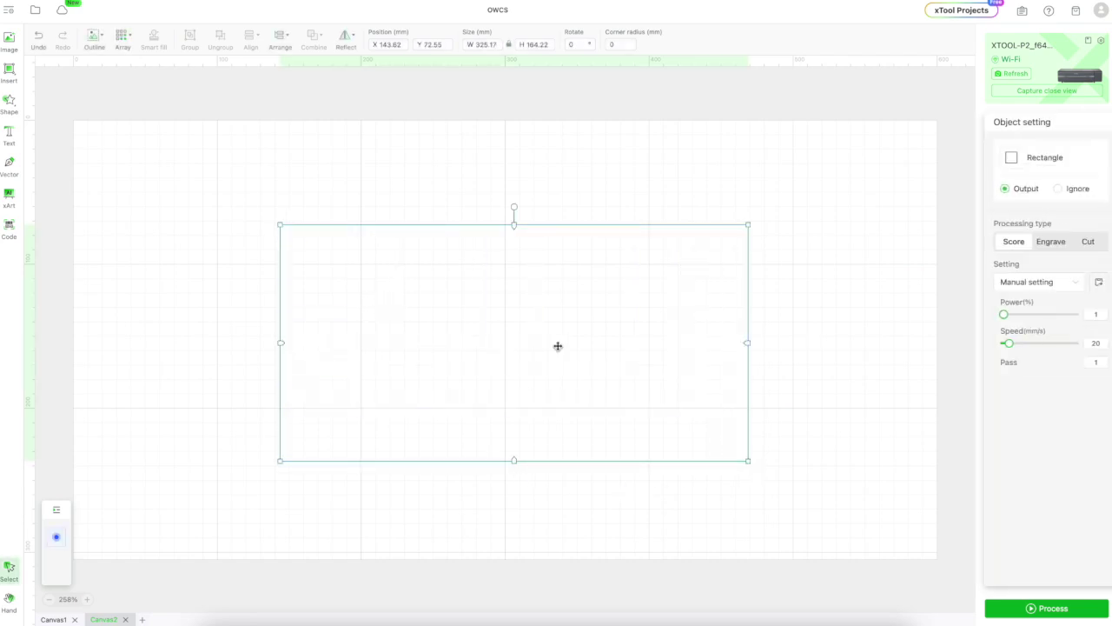
pyautogui.click(487, 45)
pyautogui.write('250')
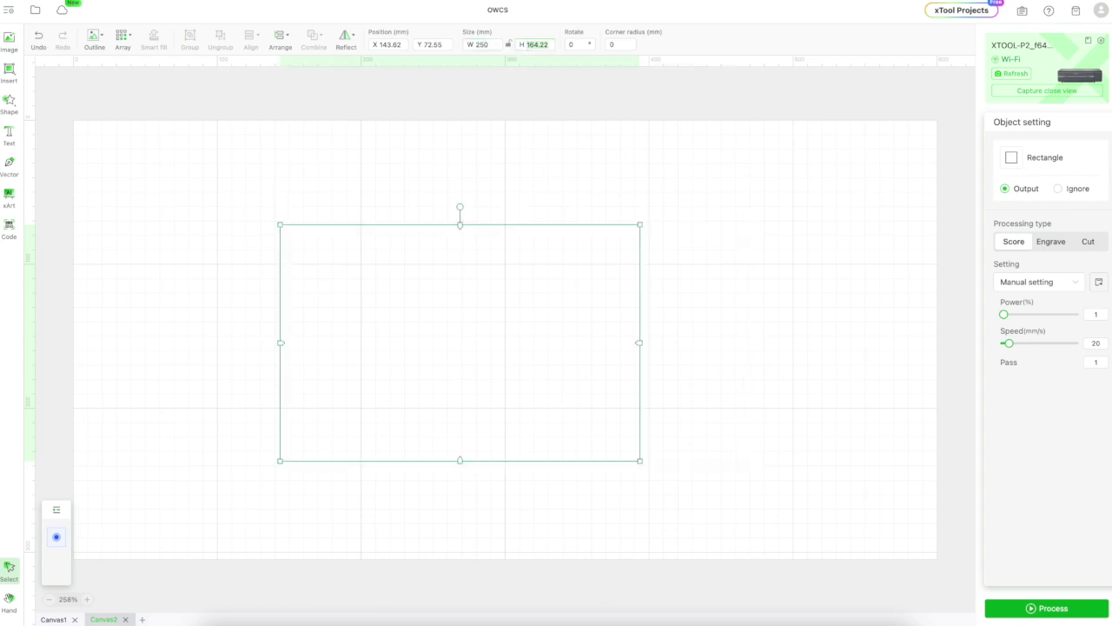
pyautogui.write('150')
pyautogui.click(584, 312)
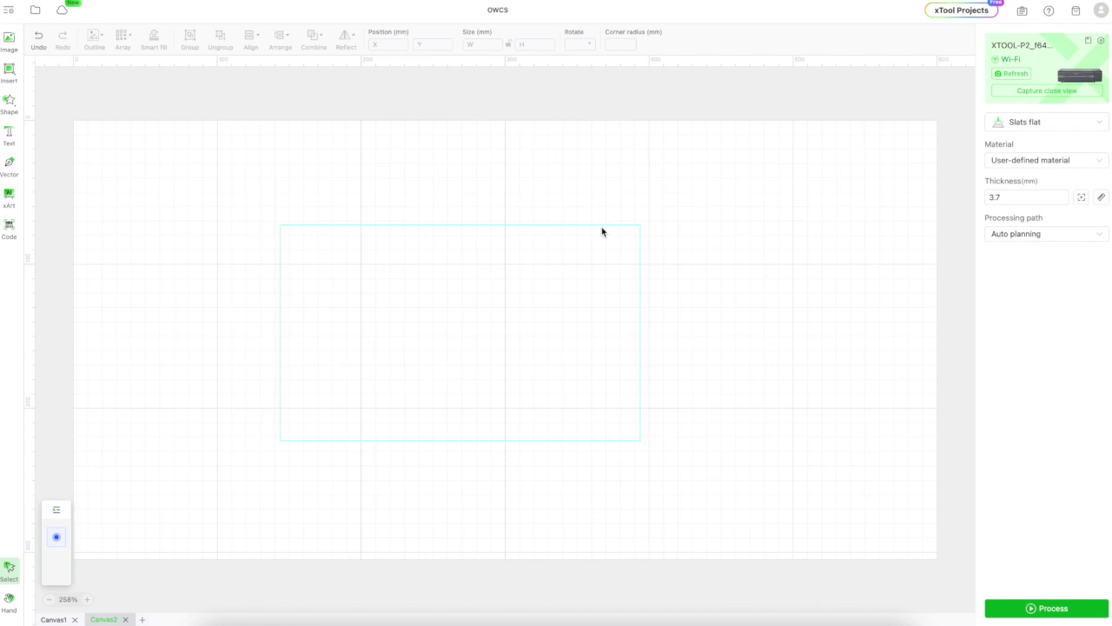
pyautogui.moveTo(603, 231); pyautogui.dragTo(661, 192)
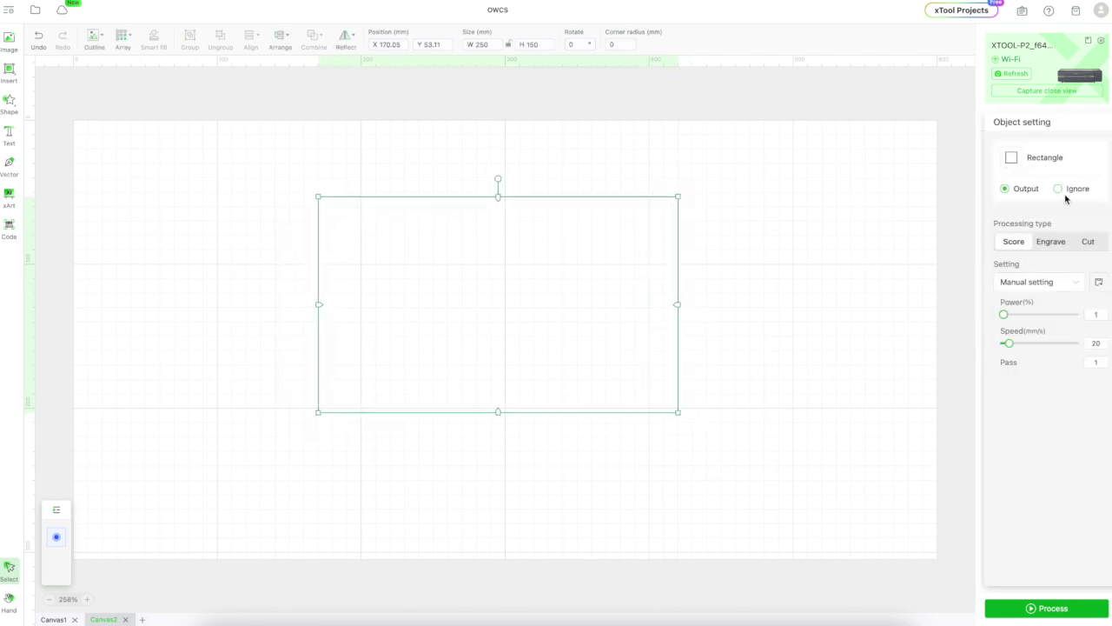
pyautogui.click(906, 214)
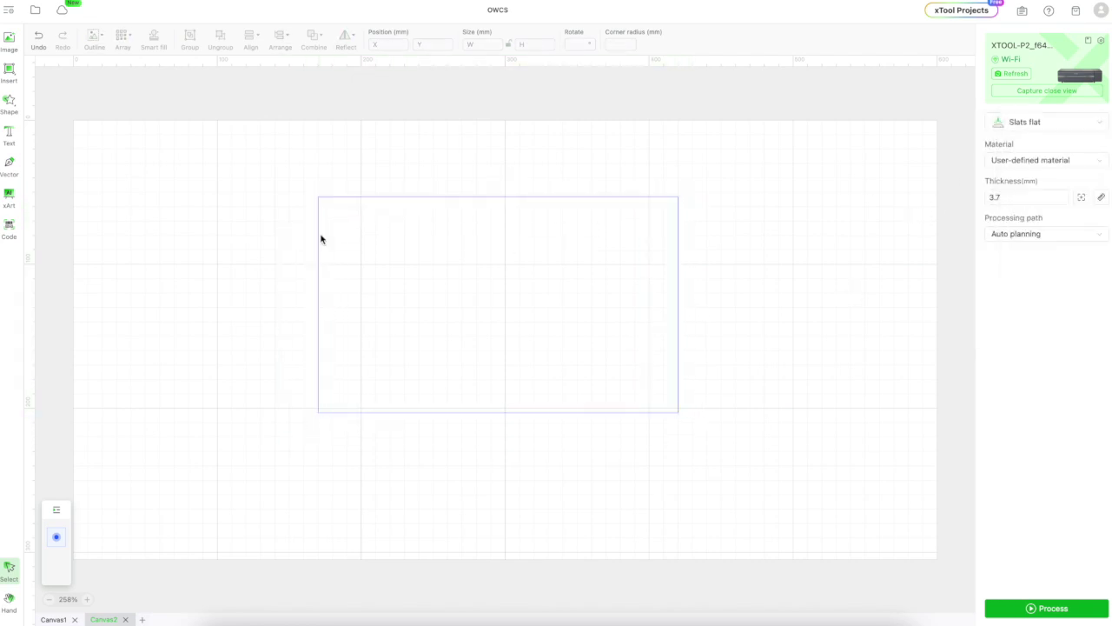
# Import the raised on ridge logo PNG and move it toward the canvas centre
pyautogui.click(9, 40)
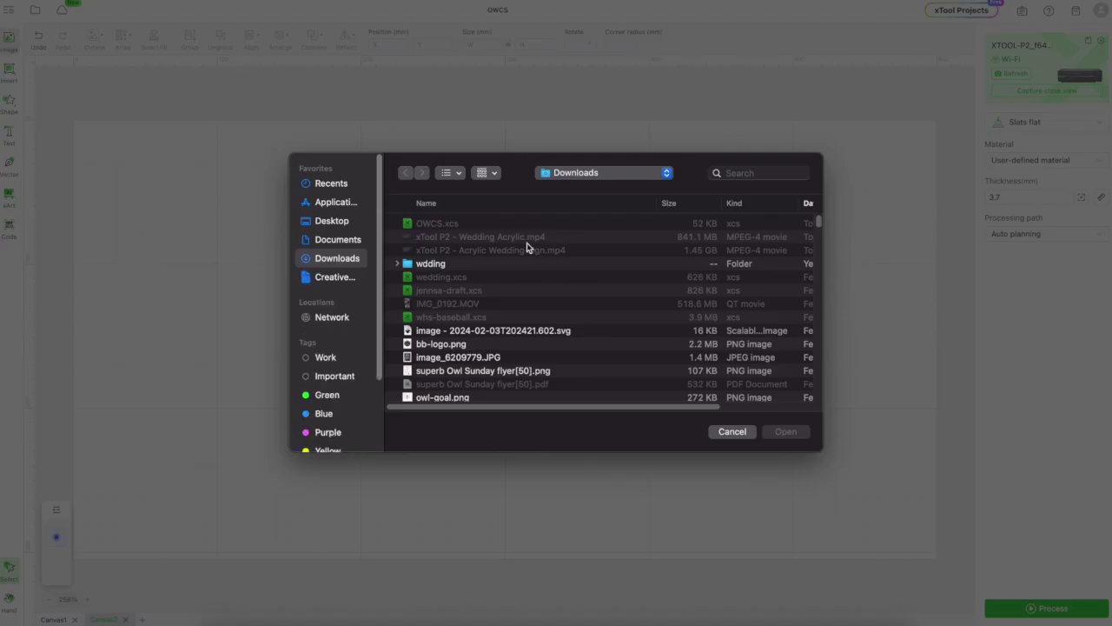
pyautogui.doubleClick(458, 229)
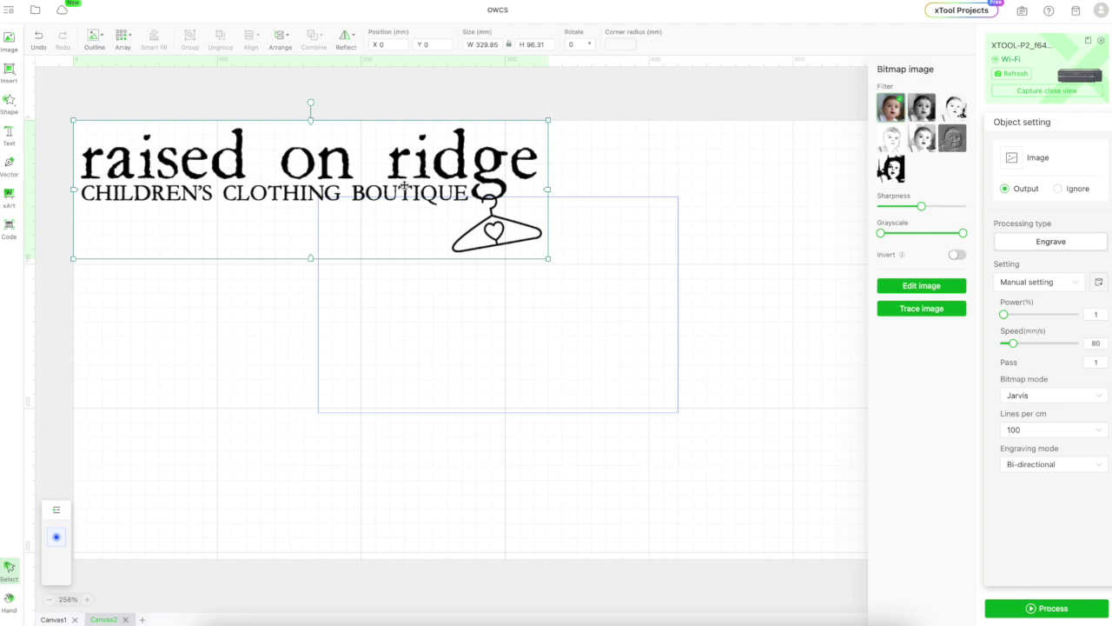
pyautogui.moveTo(400, 165); pyautogui.dragTo(429, 274)
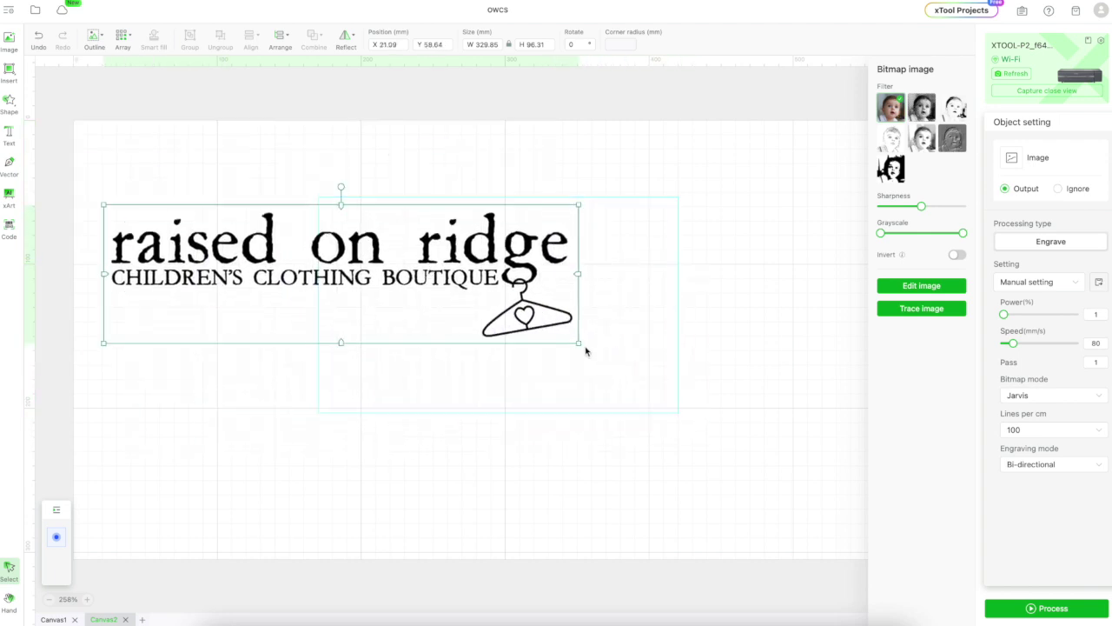
# Generate a vector outline of the logo with an offset distance of 0
pyautogui.click(94, 39)
pyautogui.click(121, 76)
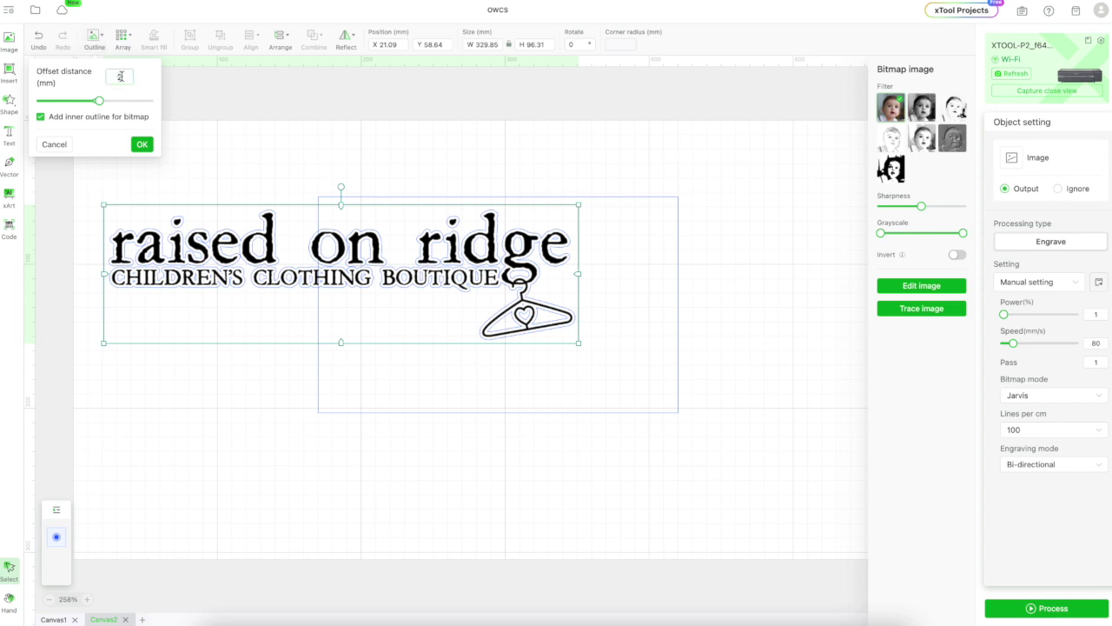
pyautogui.write('0')
pyautogui.press('Return')
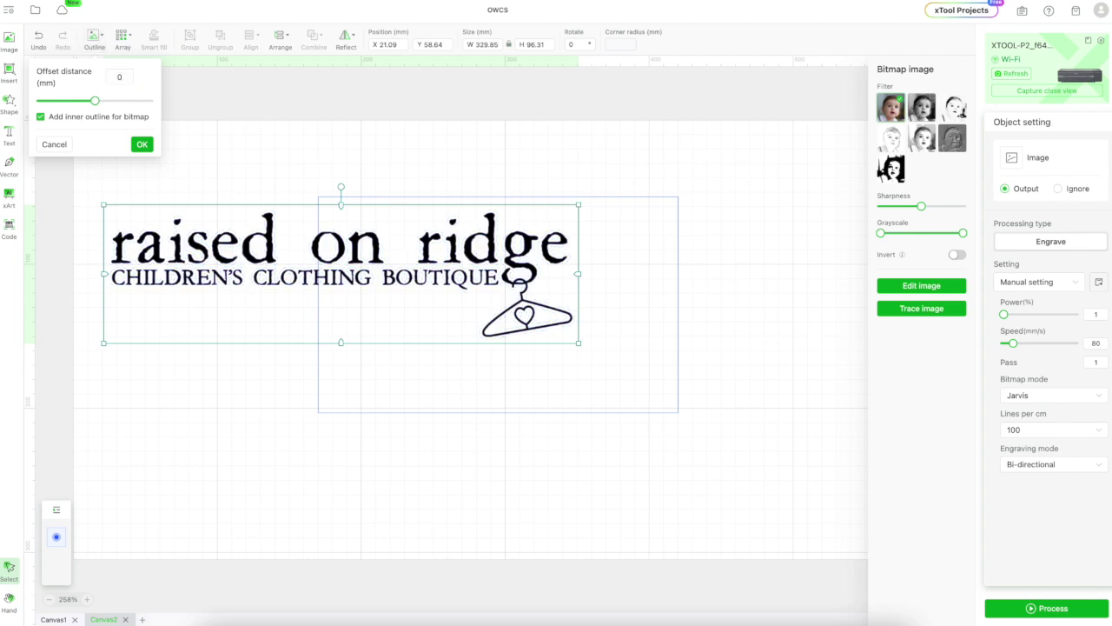
pyautogui.click(141, 145)
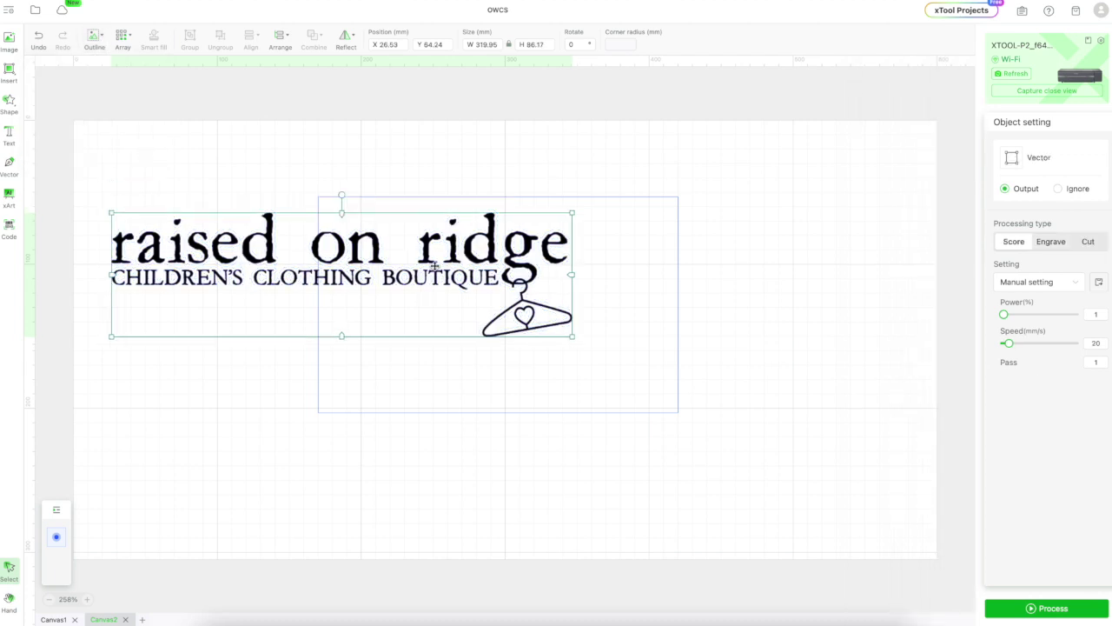
# Move the original image aside and fit the outline copy over the rectangle at 251.49 × 67.73 mm
pyautogui.moveTo(435, 267); pyautogui.dragTo(588, 440)
pyautogui.click(318, 234)
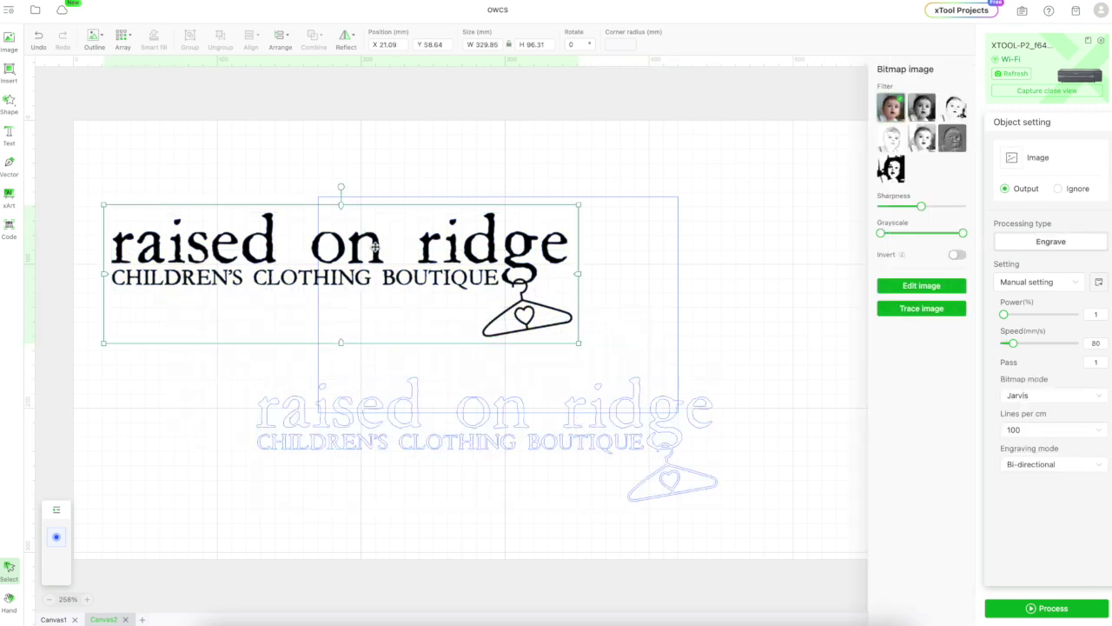
pyautogui.moveTo(318, 234); pyautogui.dragTo(61, 4)
pyautogui.moveTo(473, 392); pyautogui.dragTo(484, 281)
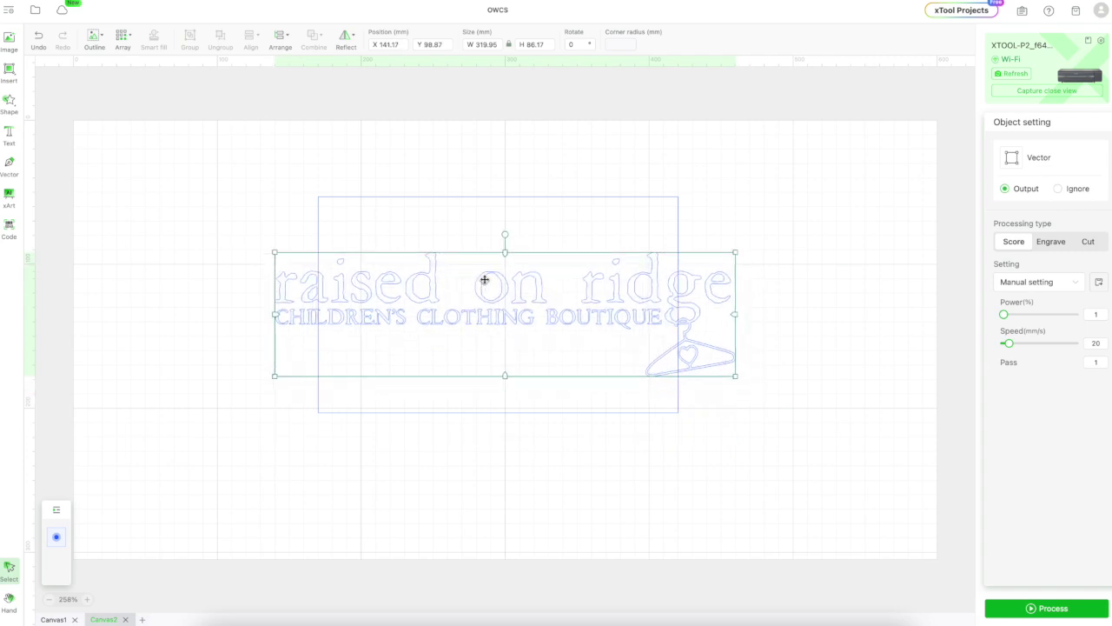
pyautogui.moveTo(729, 372); pyautogui.dragTo(636, 347)
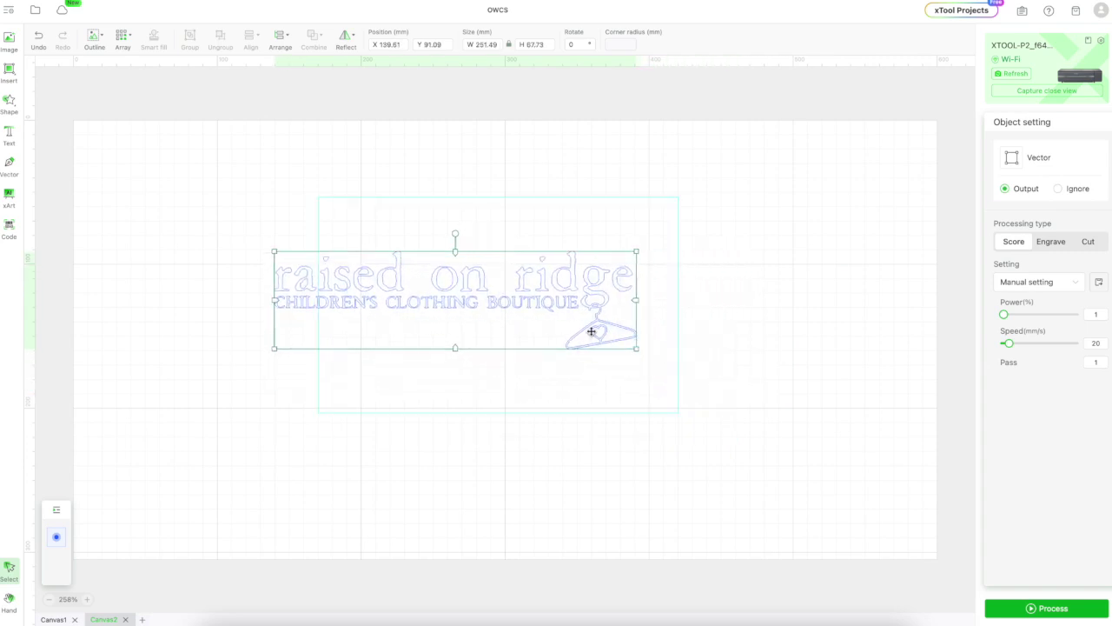
pyautogui.rightClick(599, 308)
# Put the outline on the black layer as Engrave, sized 224.59 × 60.48 mm at X 183.57, Y 74.46
pyautogui.click(721, 468)
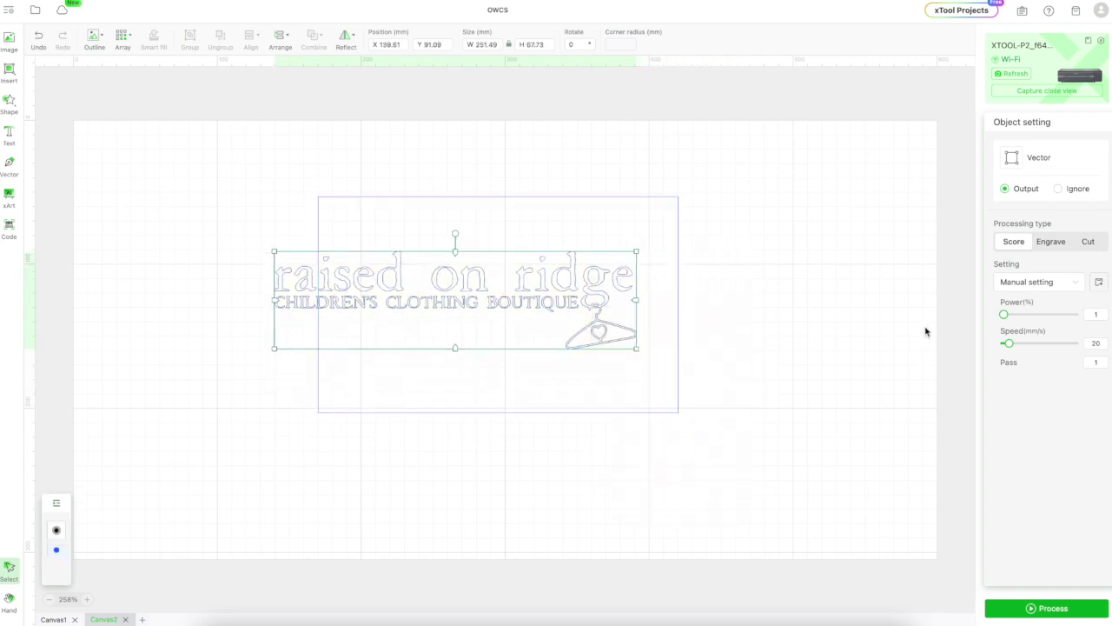
pyautogui.click(1045, 244)
pyautogui.moveTo(543, 282); pyautogui.dragTo(610, 263)
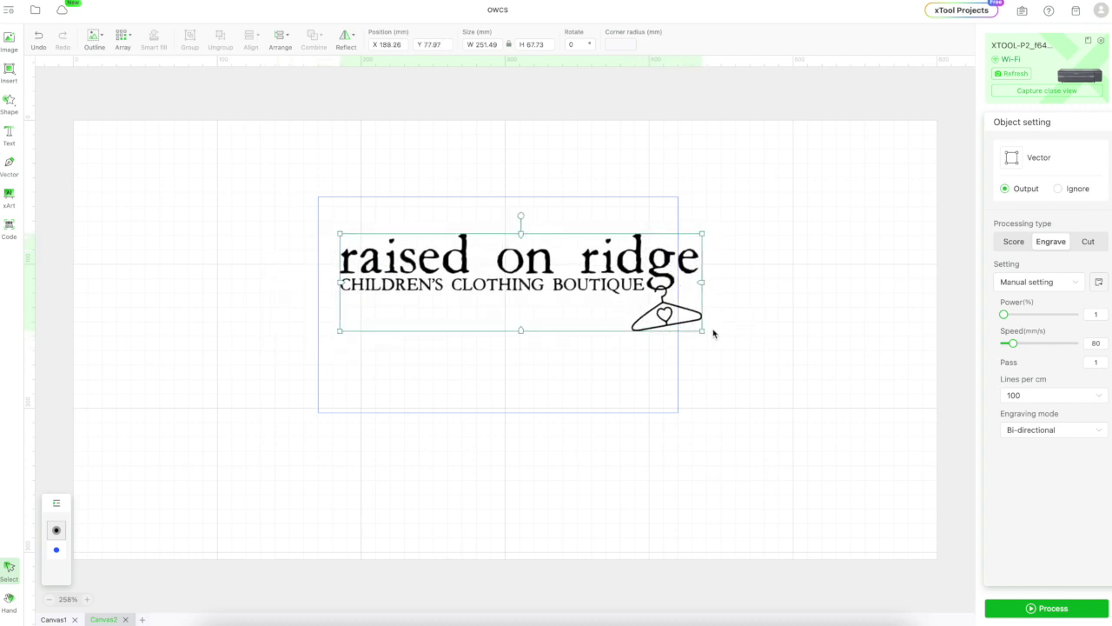
pyautogui.moveTo(711, 332); pyautogui.dragTo(665, 318)
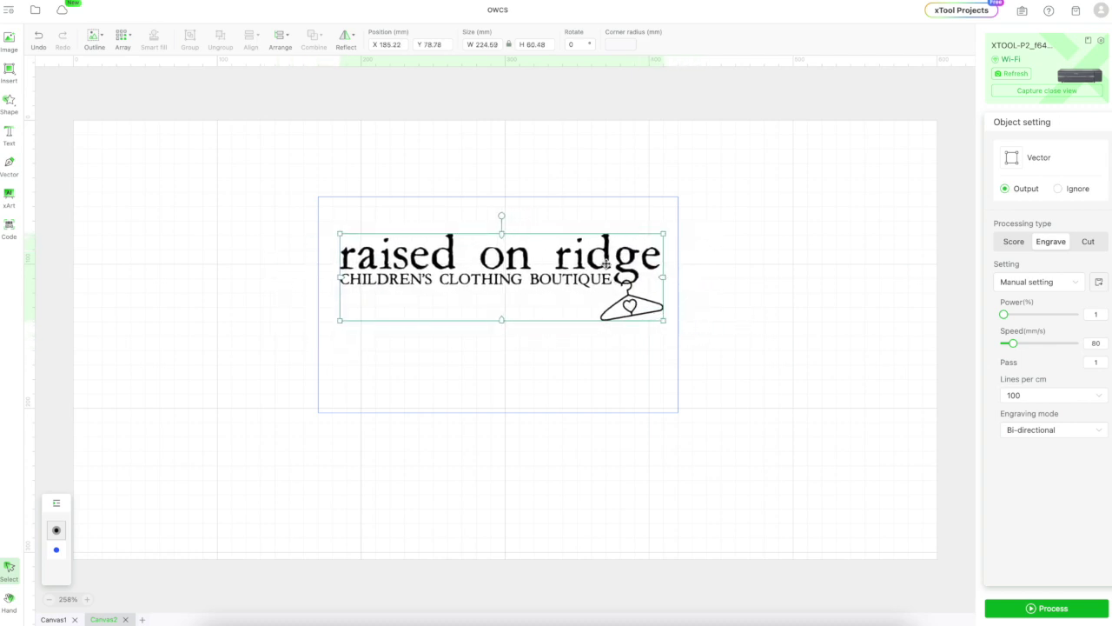
pyautogui.moveTo(607, 258); pyautogui.dragTo(597, 253)
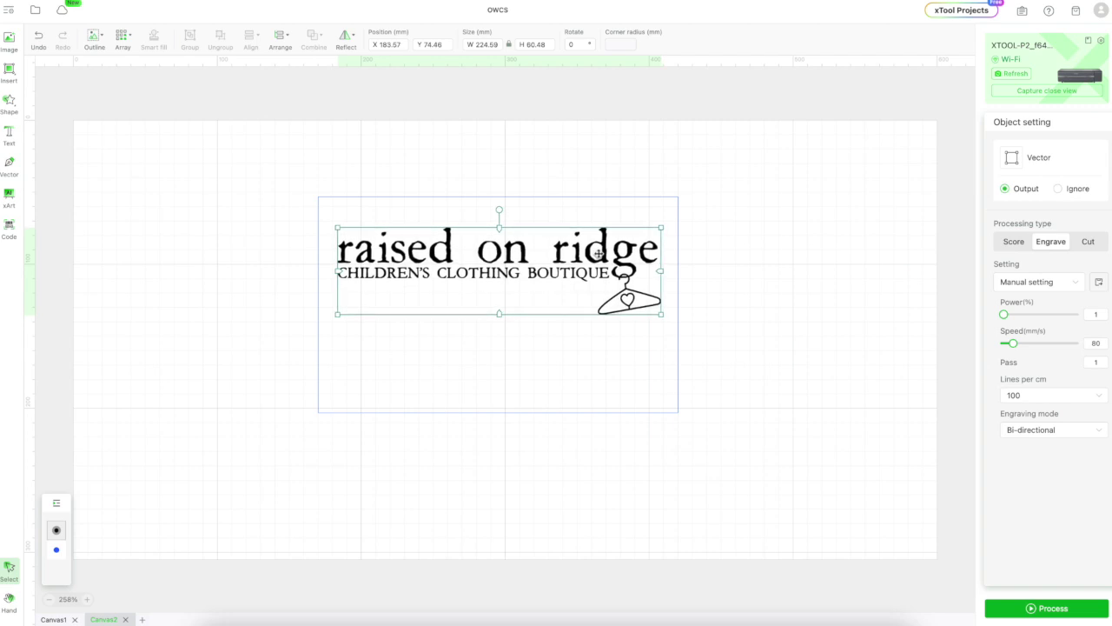
pyautogui.click(806, 295)
# Browse the basic drawing shapes and the ready-made shape library
pyautogui.scroll(5, 806, 295)
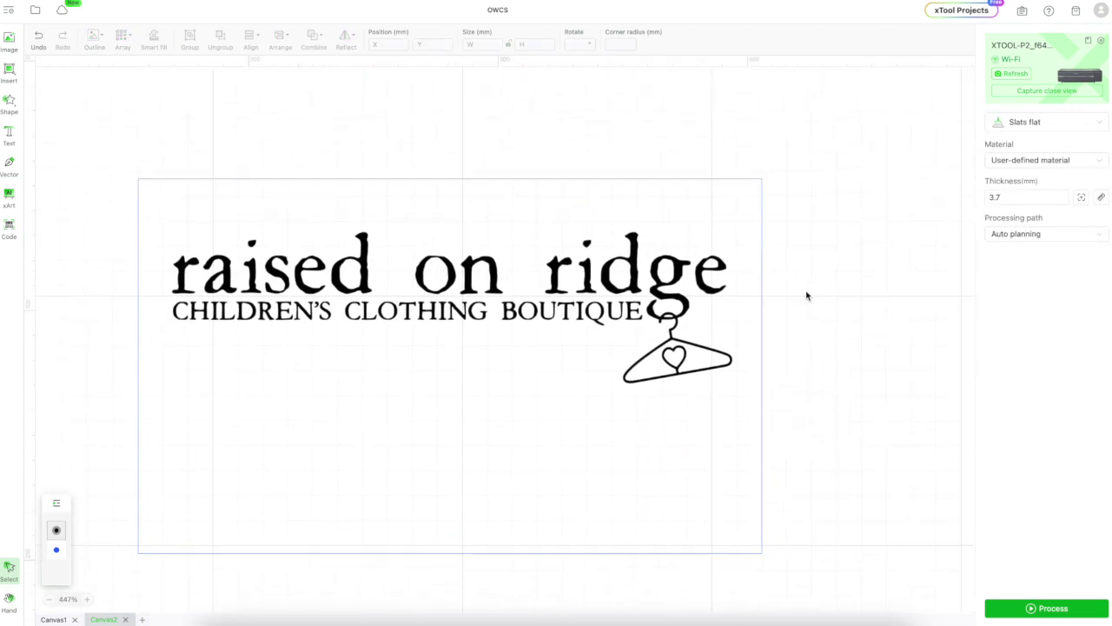
pyautogui.click(9, 75)
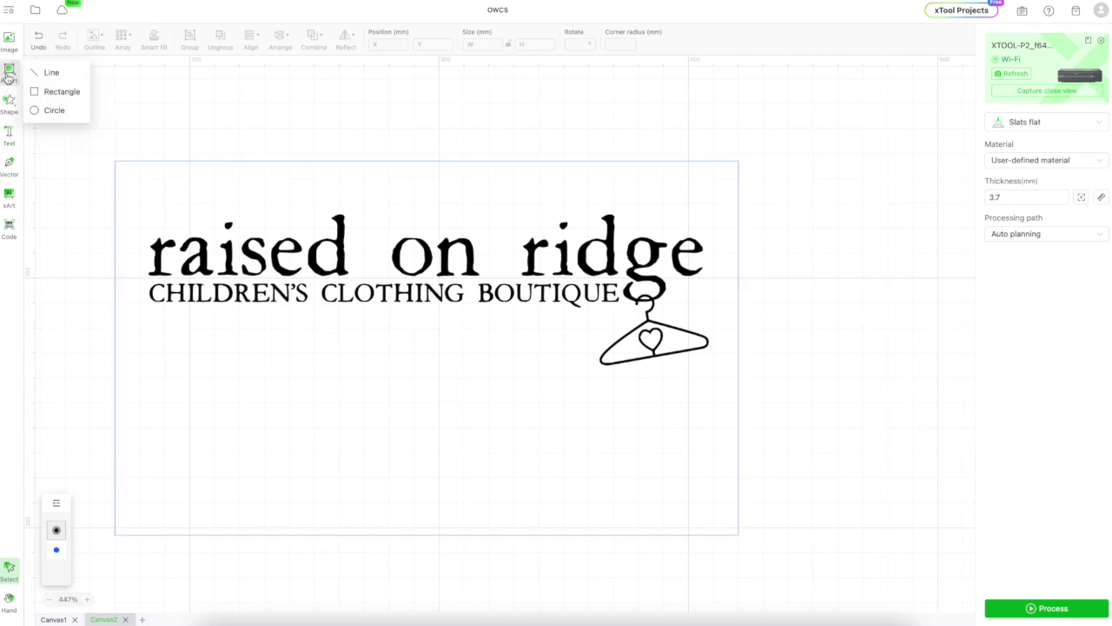
pyautogui.click(8, 103)
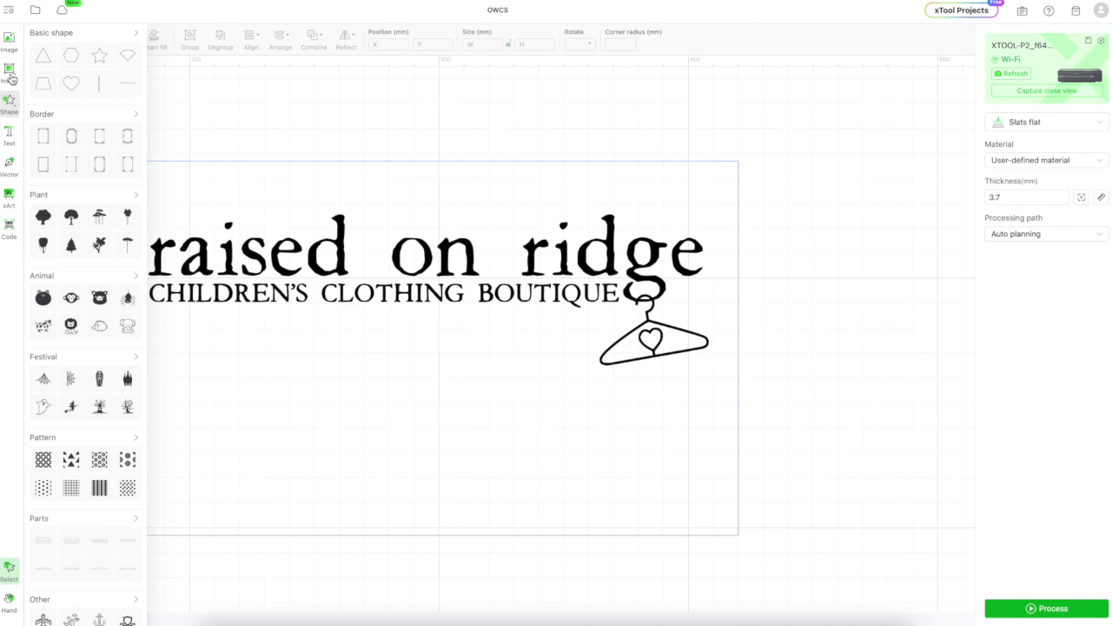
pyautogui.click(9, 75)
# Draw a rectangle around the logo with a 10 mm corner radius
pyautogui.click(35, 92)
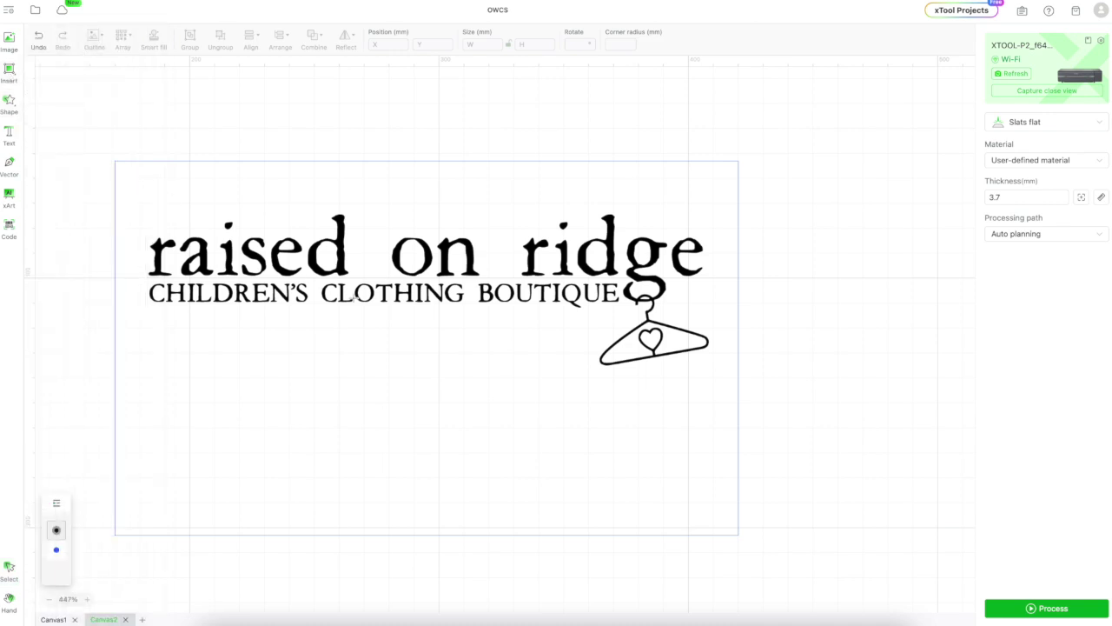
pyautogui.moveTo(136, 183); pyautogui.dragTo(727, 386)
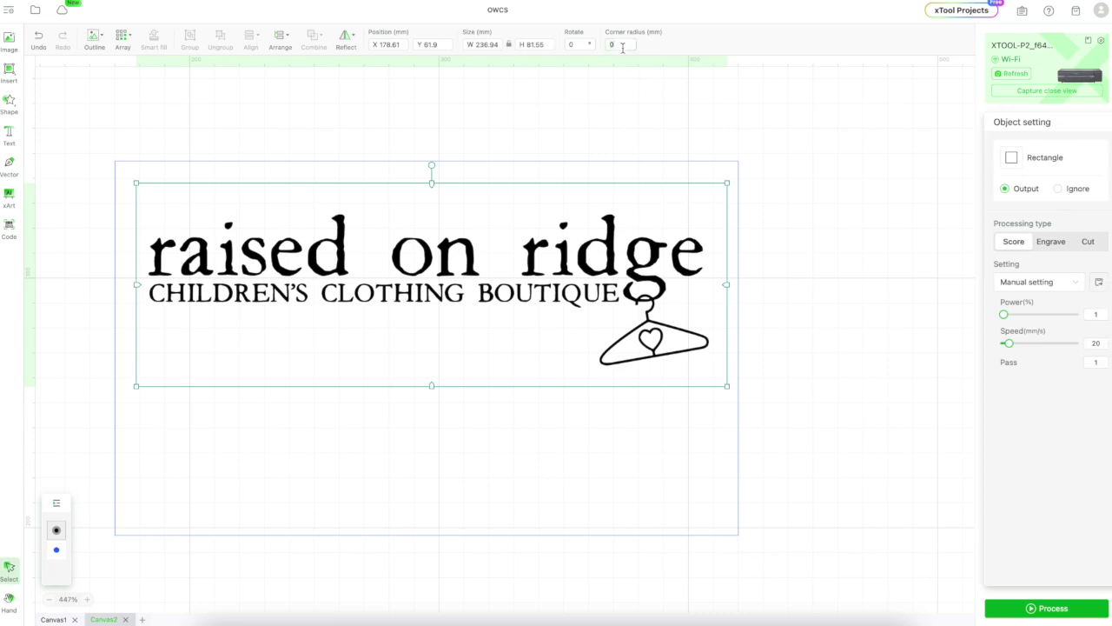
pyautogui.write('10')
pyautogui.click(812, 239)
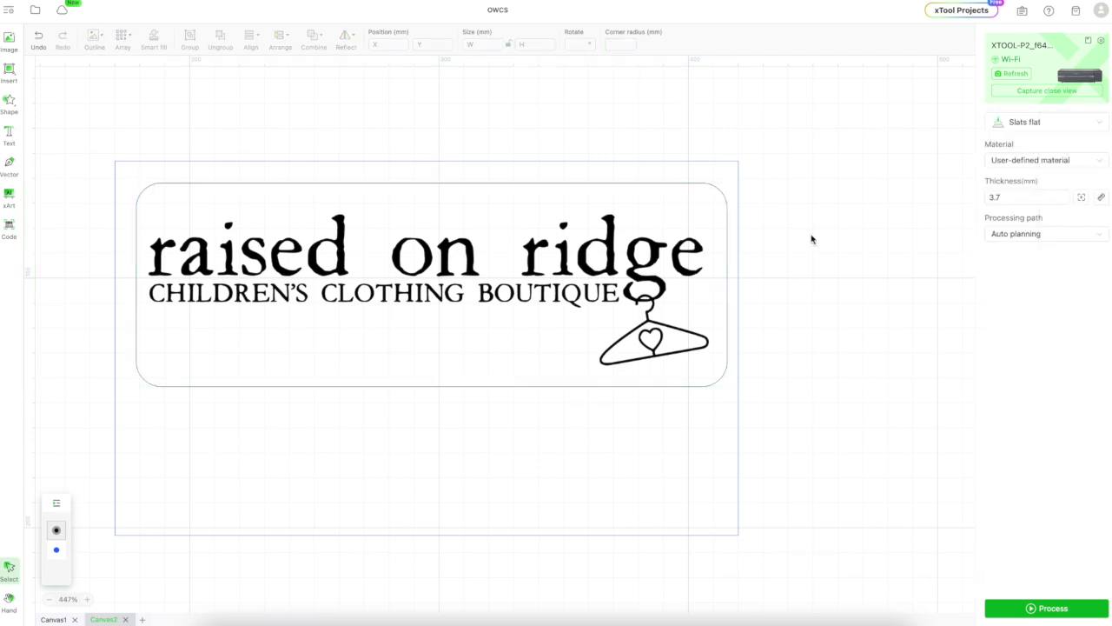
# Widen the rounded backing to 242.35 × 83.41 mm so it frames the logo
pyautogui.click(134, 269)
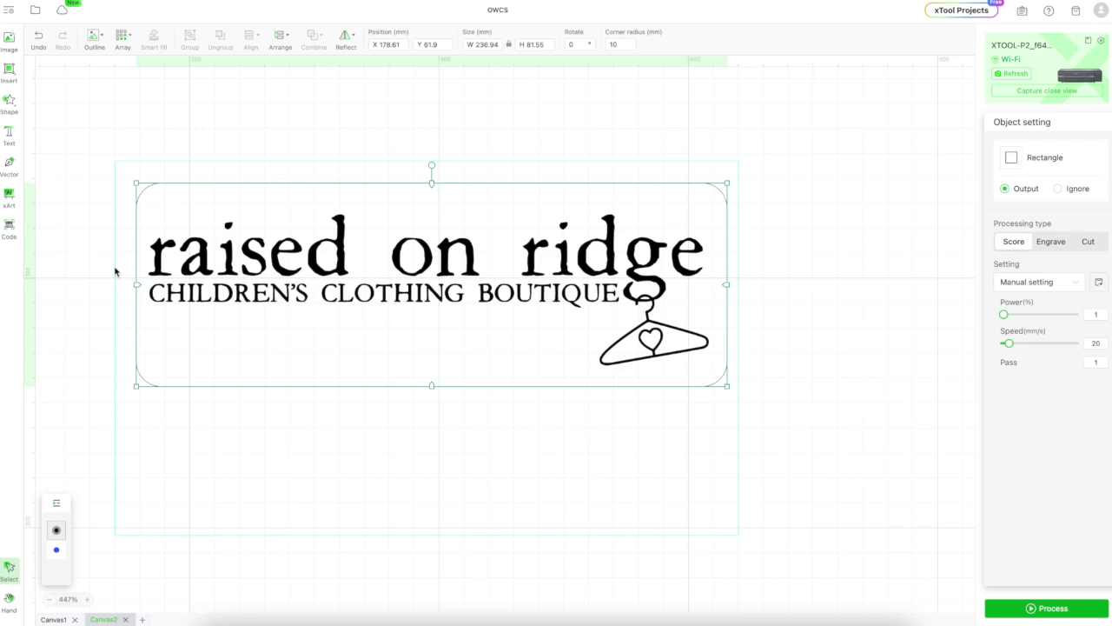
pyautogui.click(116, 272)
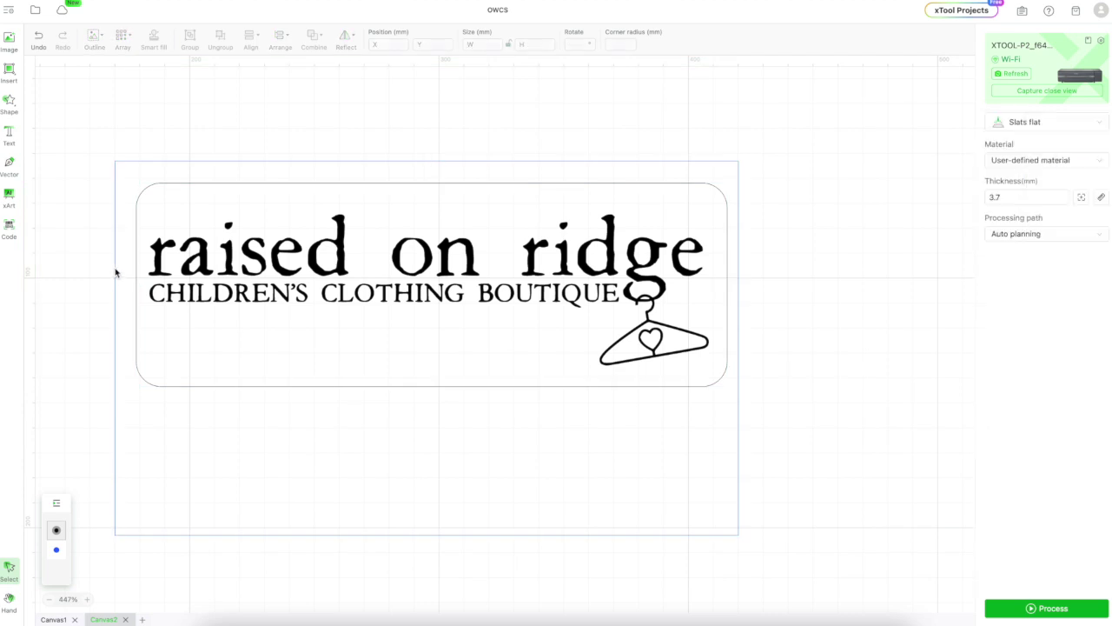
pyautogui.click(124, 177)
pyautogui.click(127, 179)
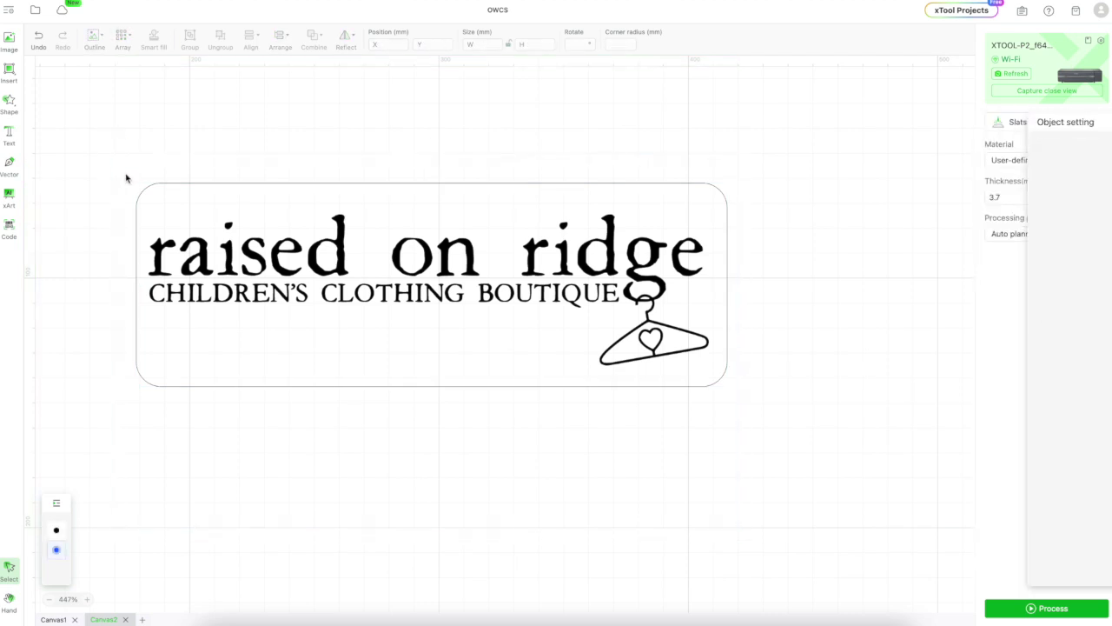
pyautogui.click(171, 189)
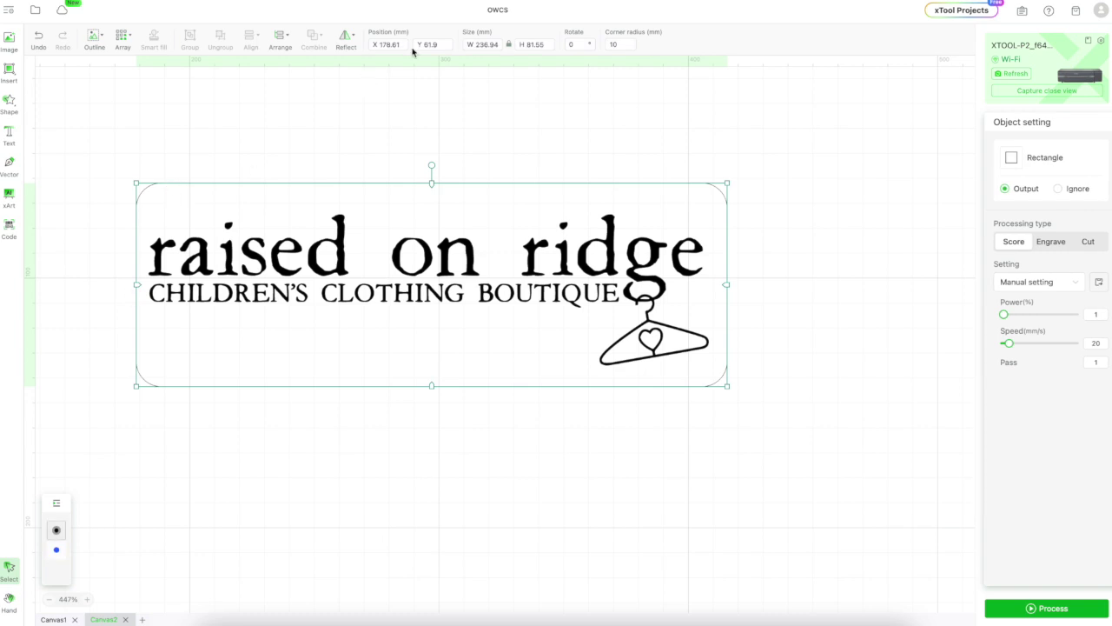
pyautogui.moveTo(133, 287); pyautogui.dragTo(127, 287)
pyautogui.click(889, 277)
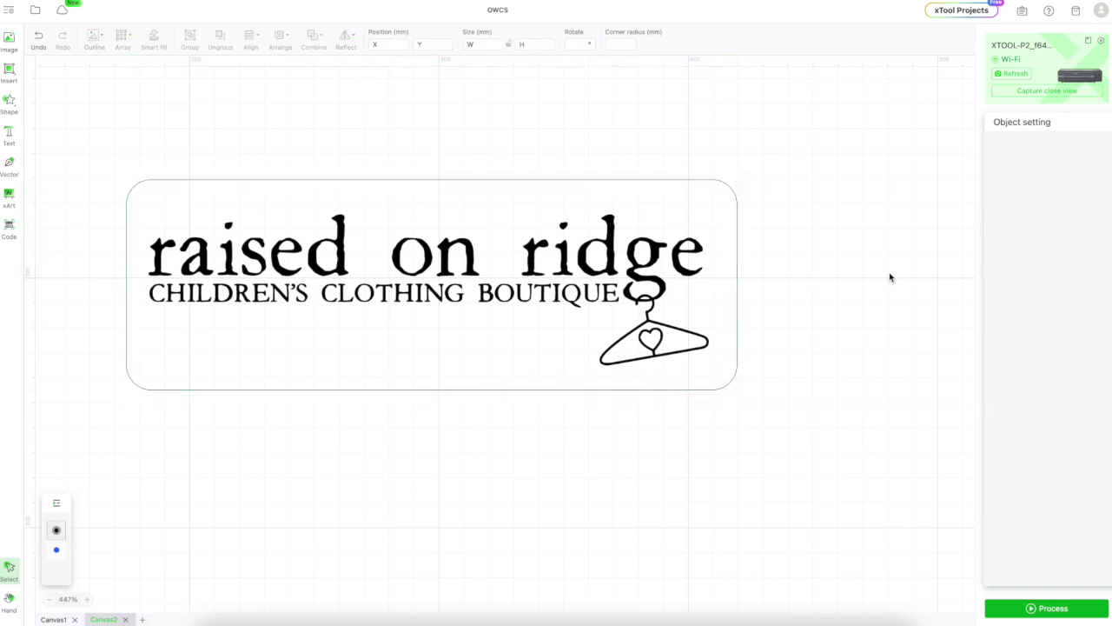
# Move the rounded backing rectangle onto the red layer
pyautogui.click(737, 248)
pyautogui.rightClick(736, 248)
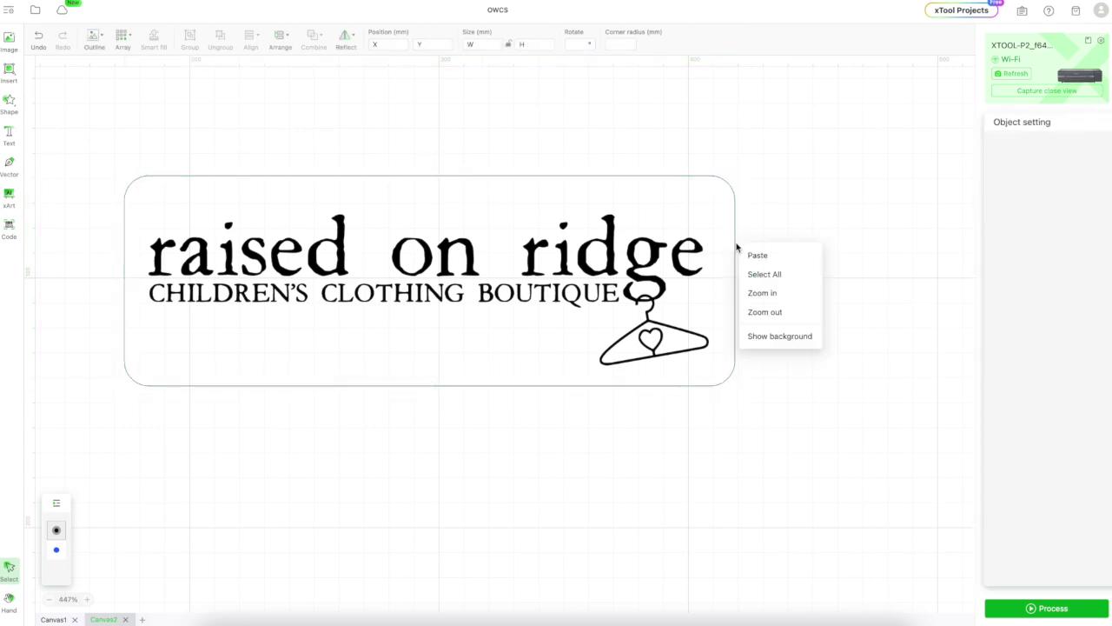
pyautogui.click(756, 178)
pyautogui.click(663, 177)
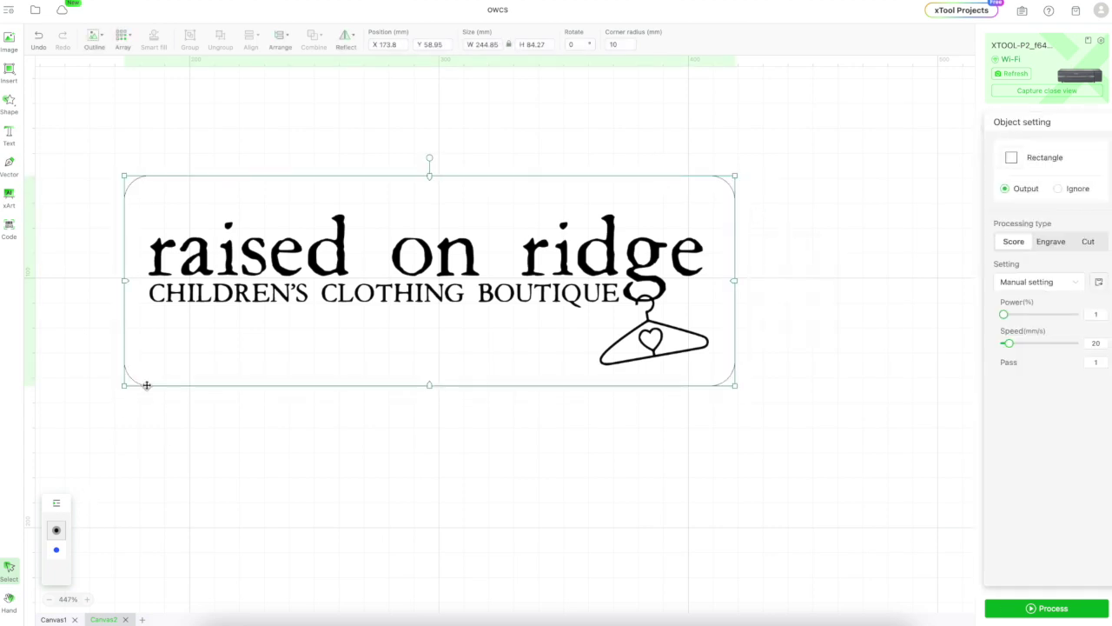
pyautogui.rightClick(147, 386)
pyautogui.click(162, 544)
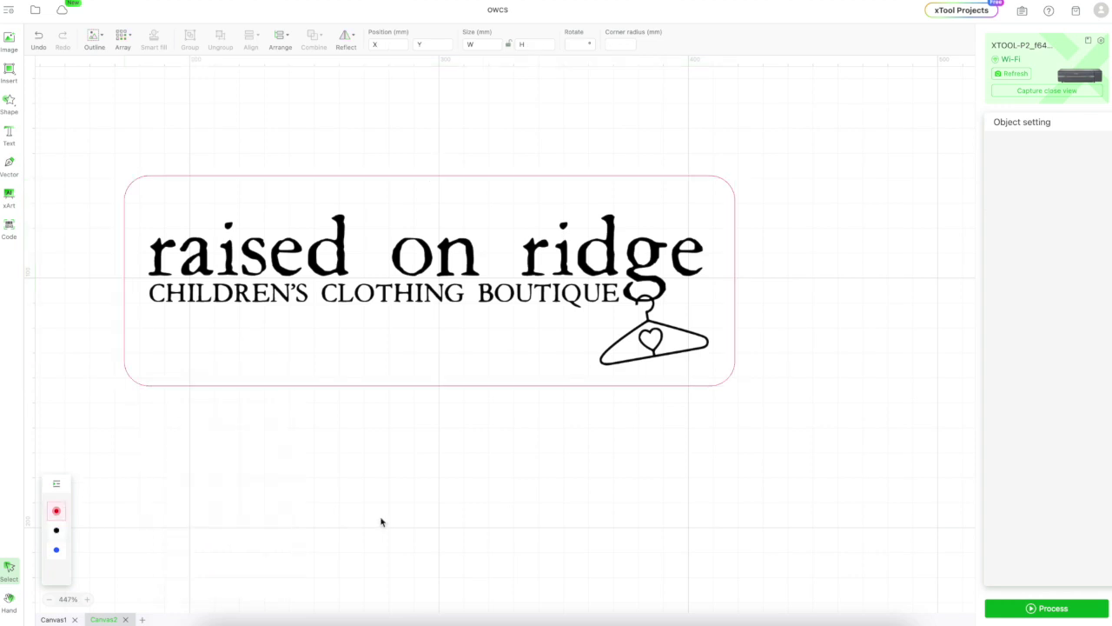
# Change the logo's processing type from Engrave to Cut
pyautogui.click(469, 257)
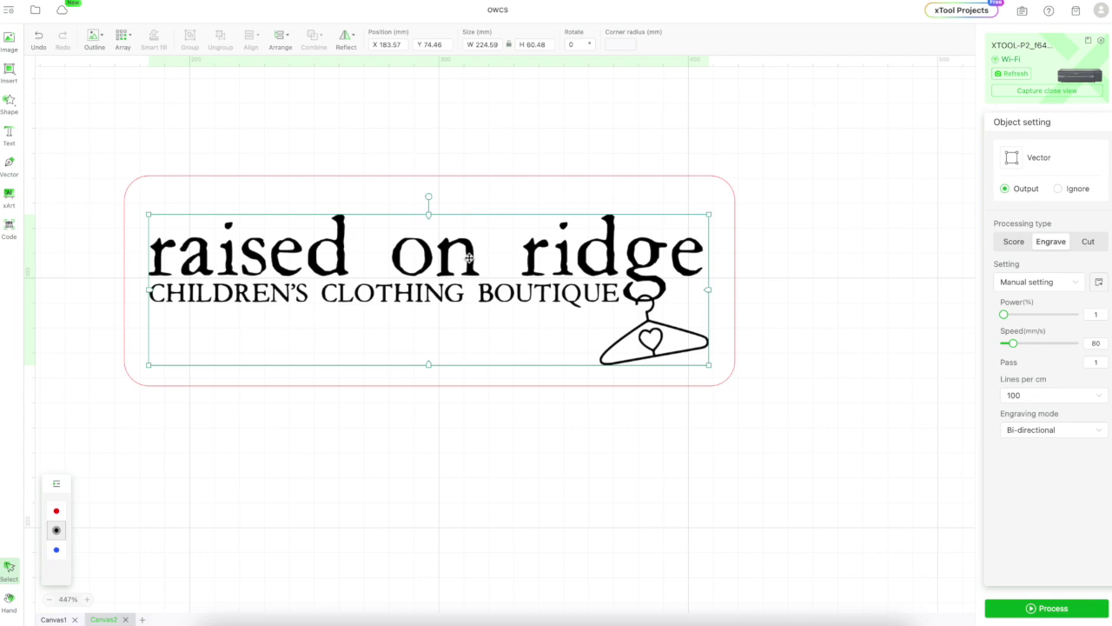
pyautogui.click(1089, 242)
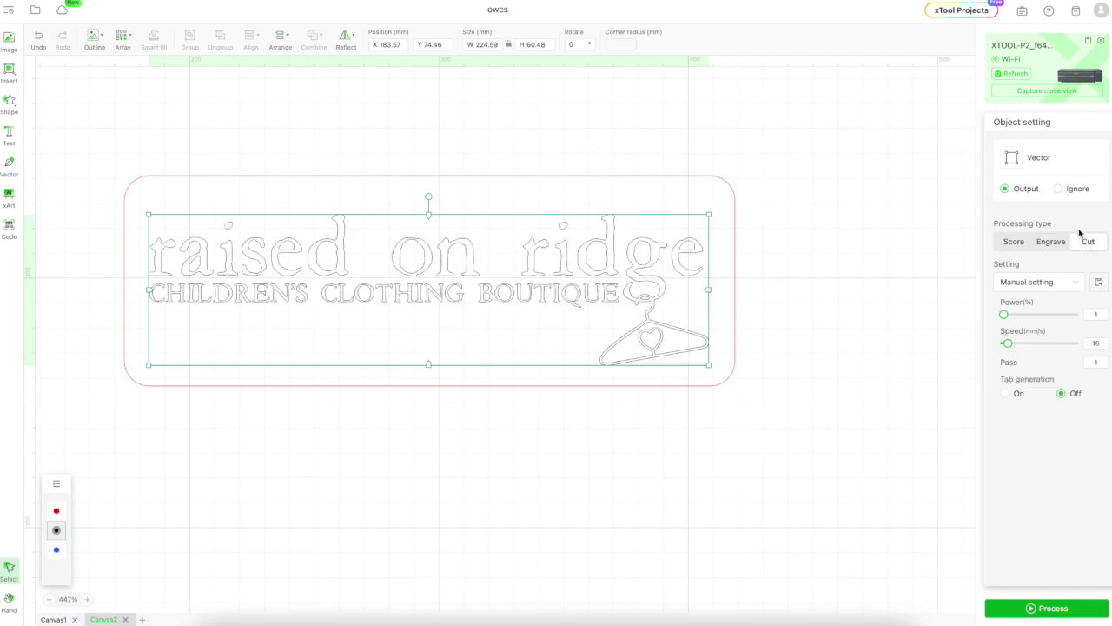
pyautogui.click(906, 240)
pyautogui.click(1041, 160)
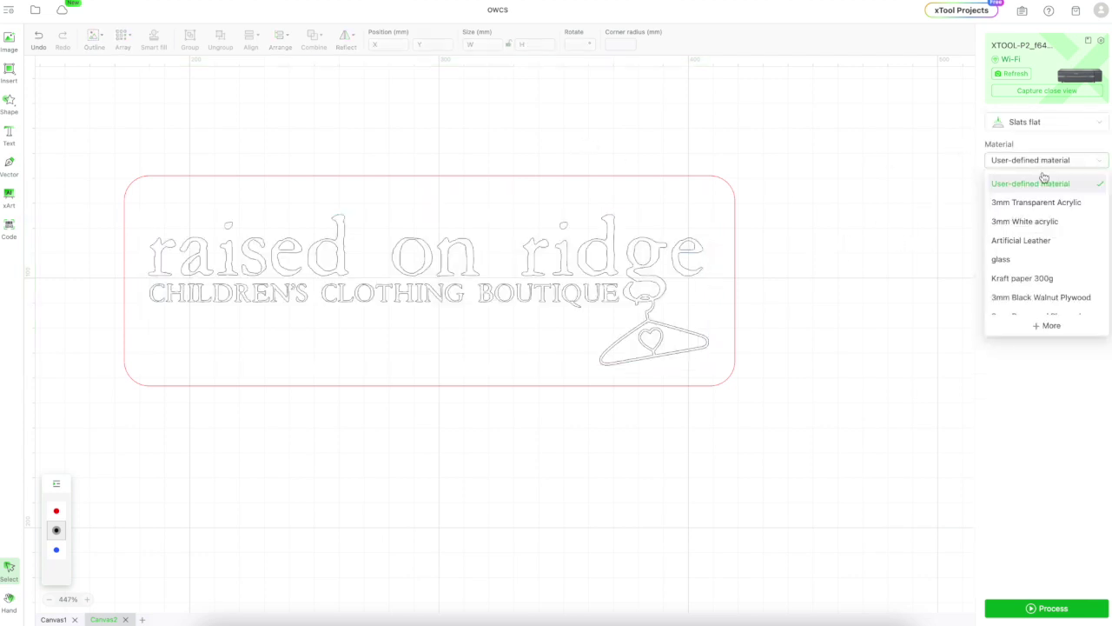
# Search the material library for 'acryl', pick 3 mm Black Acrylic, and refresh the camera image
pyautogui.click(1055, 326)
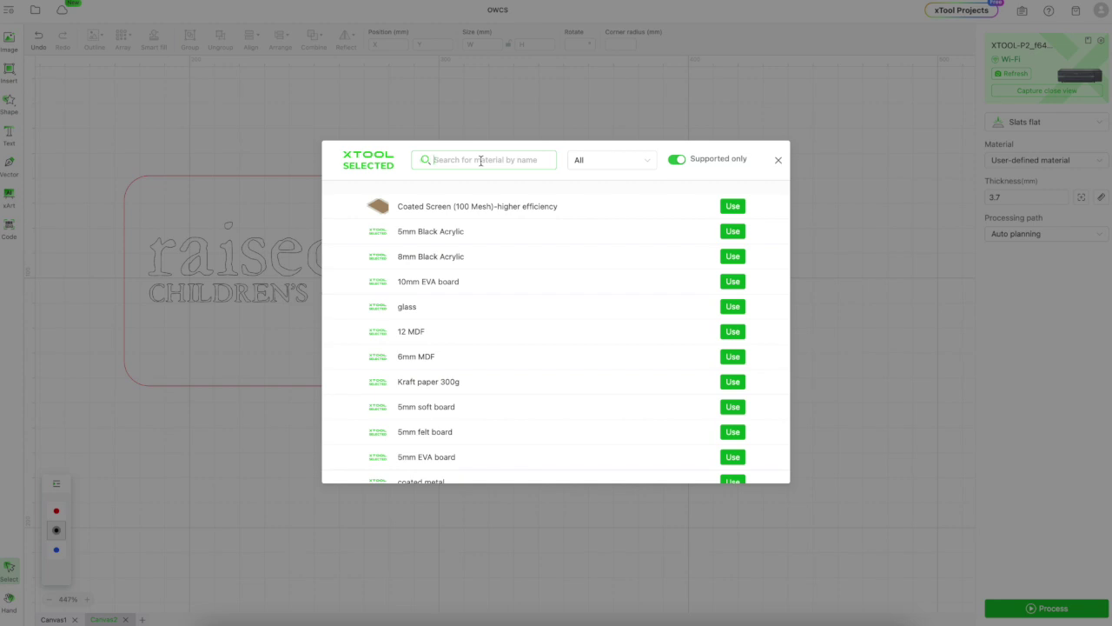
pyautogui.write('acryl')
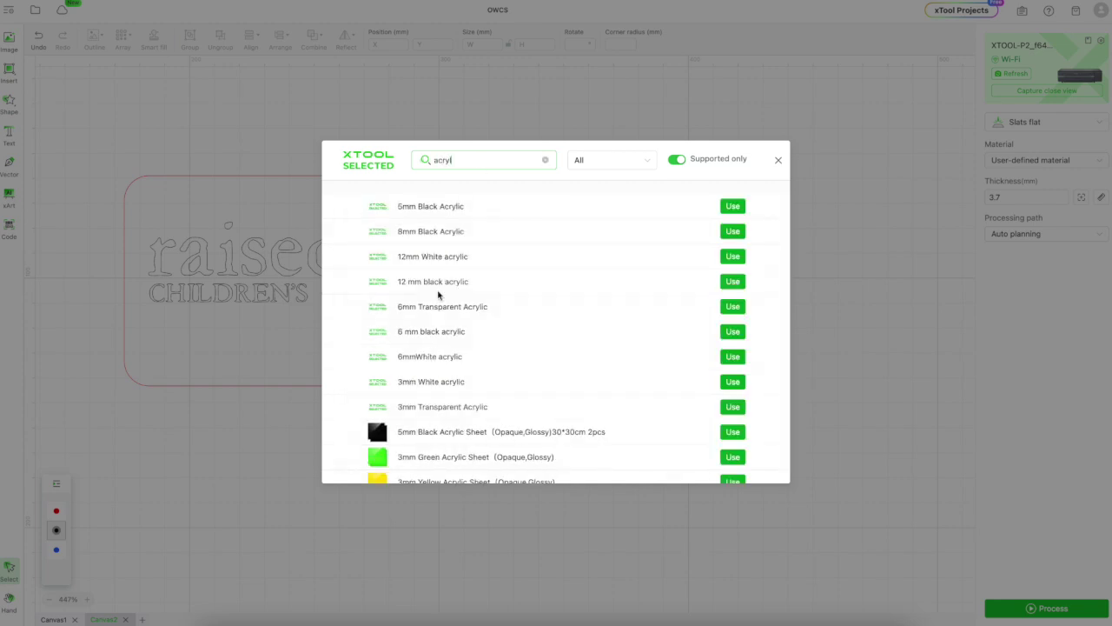
pyautogui.scroll(-1, 459, 382)
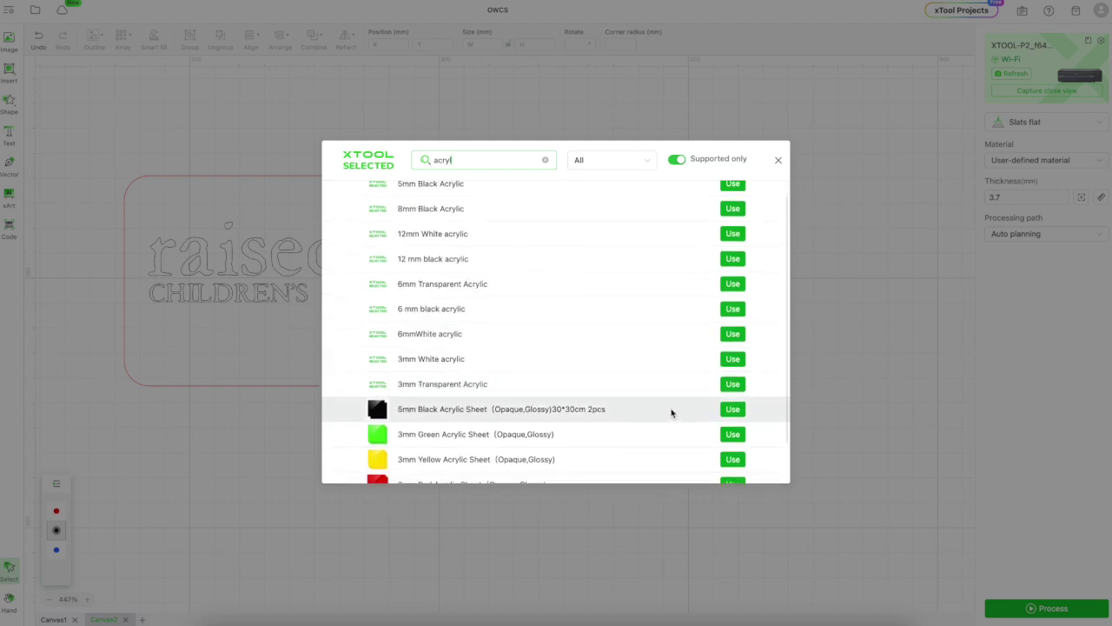
pyautogui.scroll(-2, 671, 421)
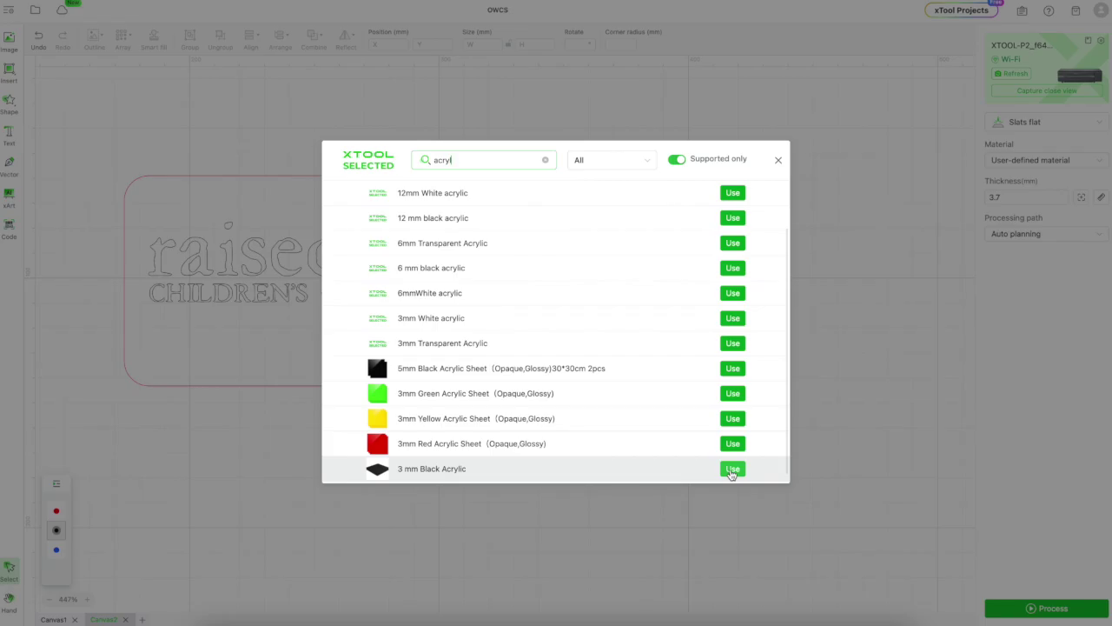
pyautogui.click(733, 469)
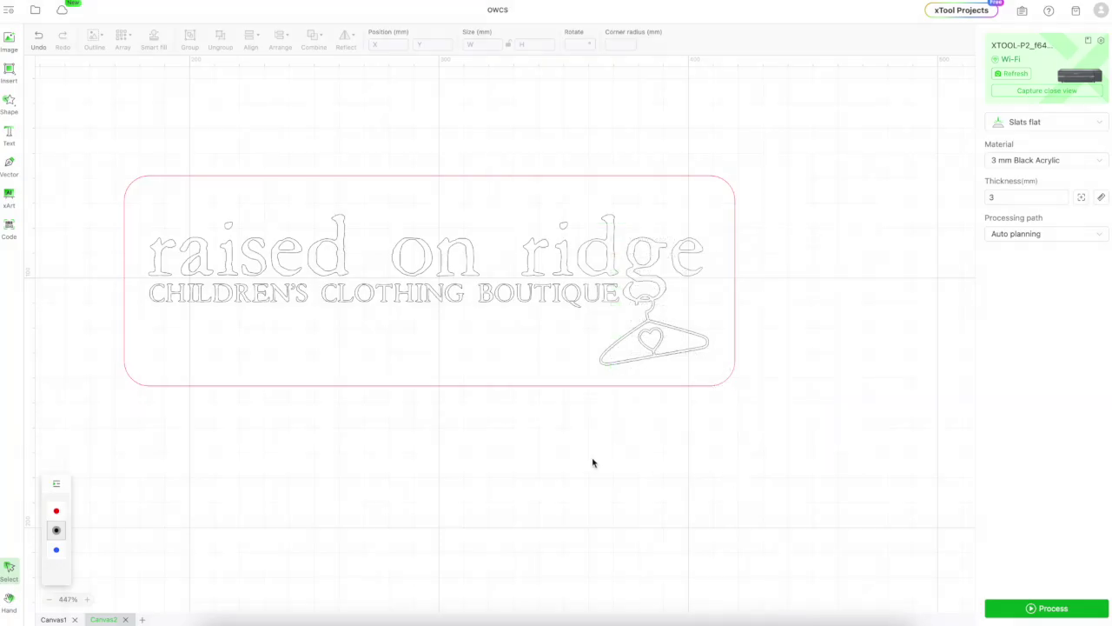
pyautogui.click(1010, 74)
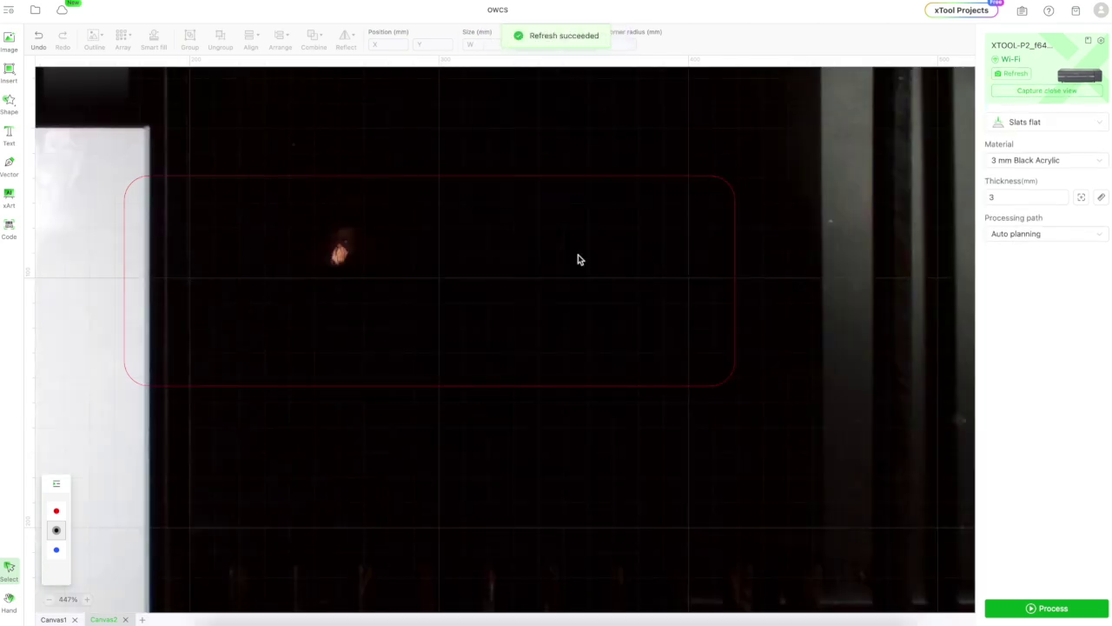
# Move the logo onto the red layer
pyautogui.rightClick(427, 300)
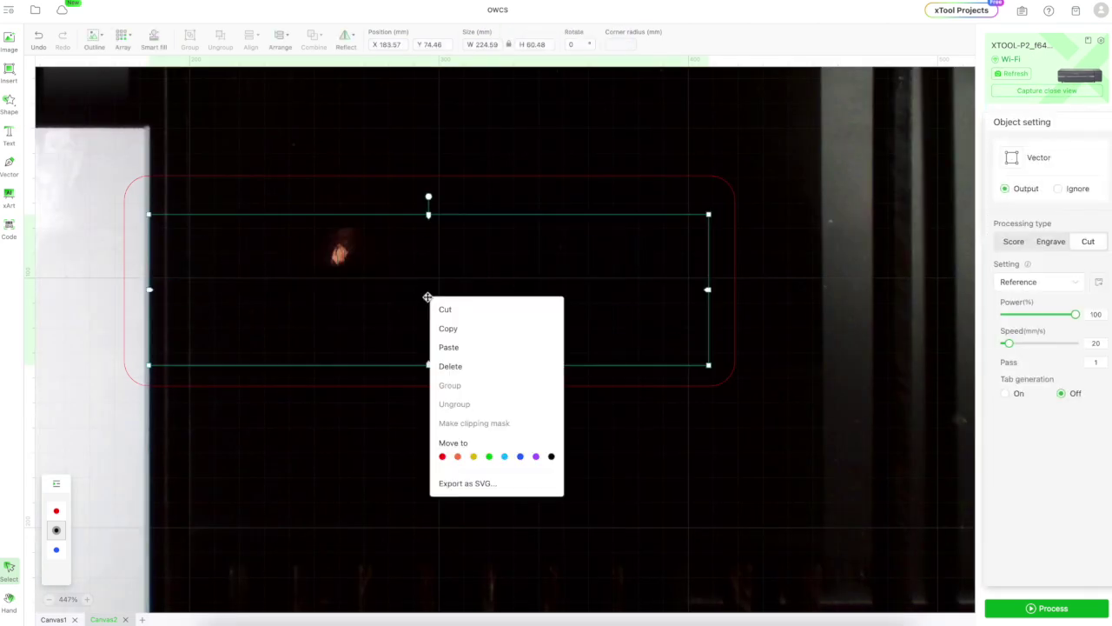
pyautogui.click(443, 457)
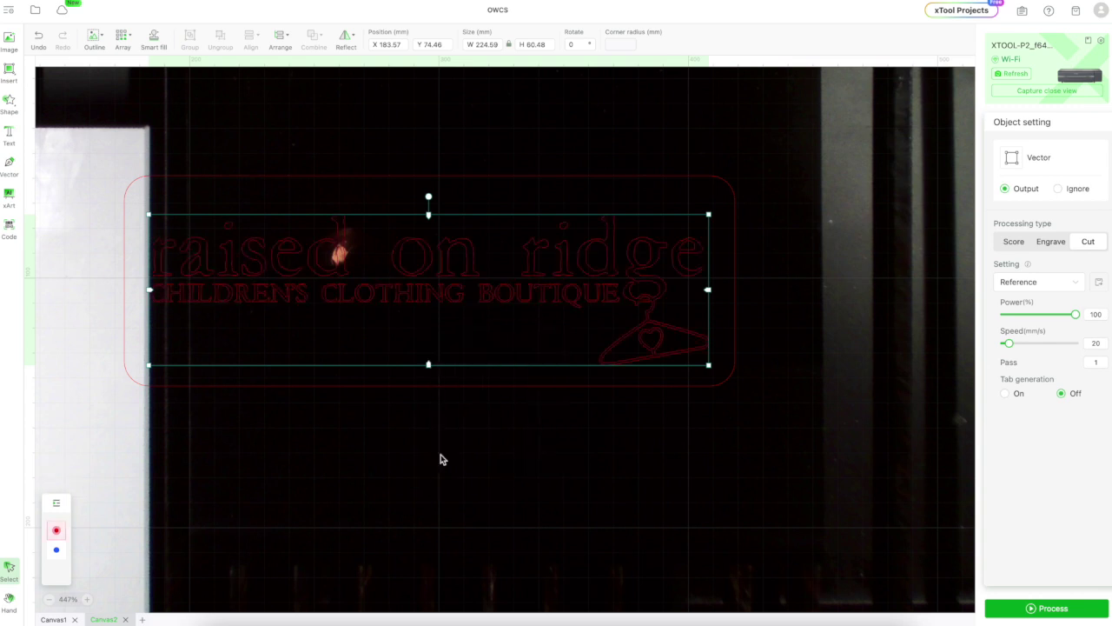
pyautogui.click(398, 467)
# Place the whole design over the black acrylic and set the logo to Engrave at 16% power, 500 mm/s
pyautogui.scroll(-3, 398, 467)
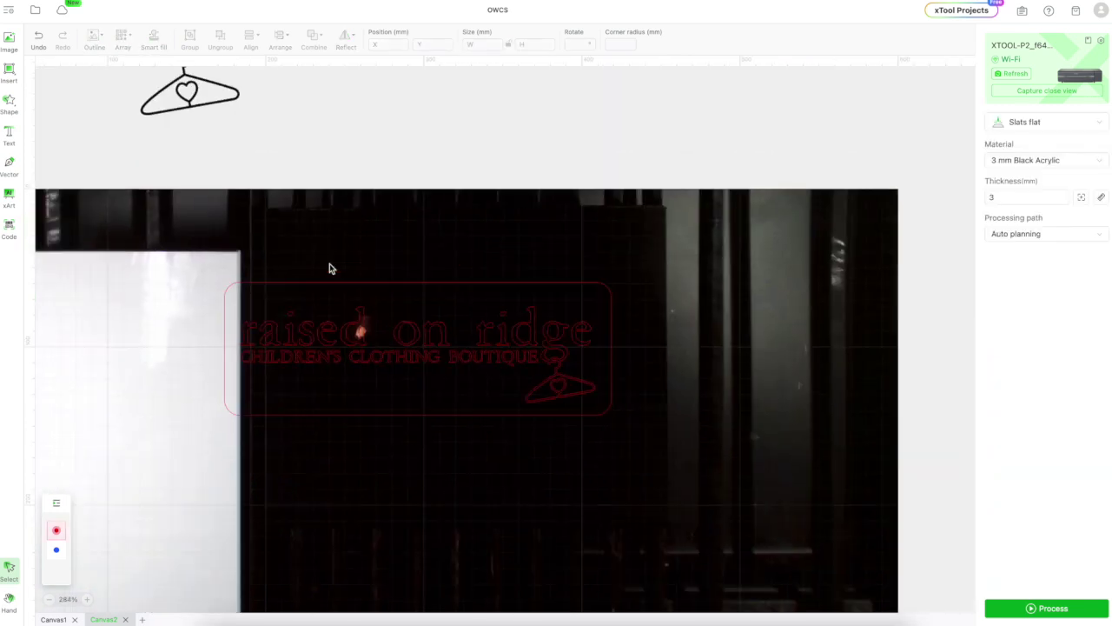
pyautogui.hscroll(-2, 329, 267)
pyautogui.scroll(-1, 329, 267)
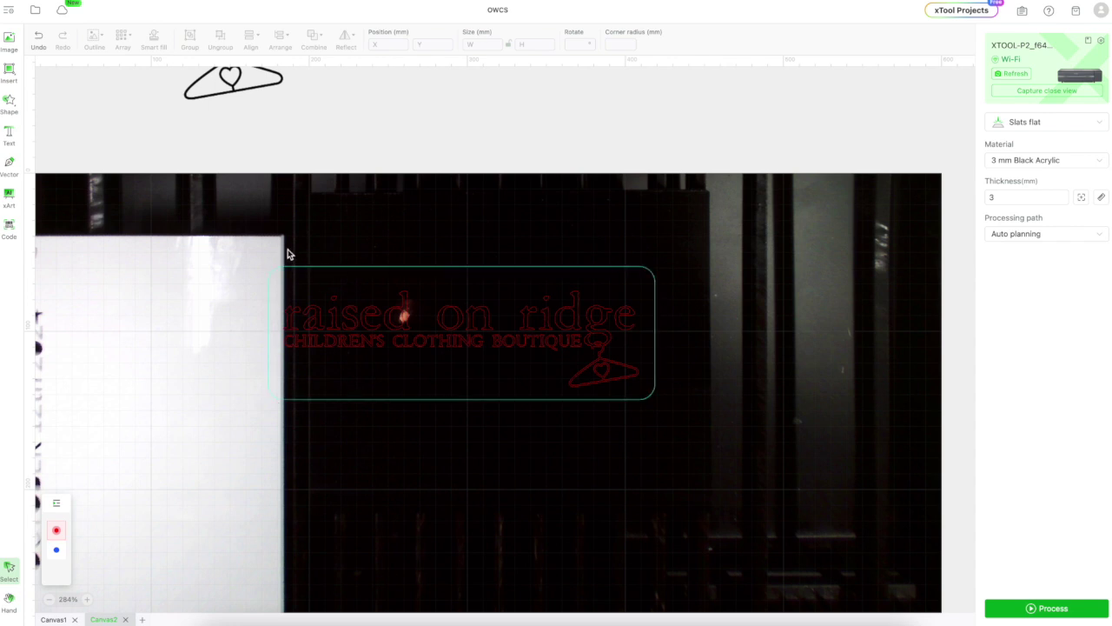
pyautogui.click(583, 412)
pyautogui.moveTo(603, 335); pyautogui.dragTo(638, 288)
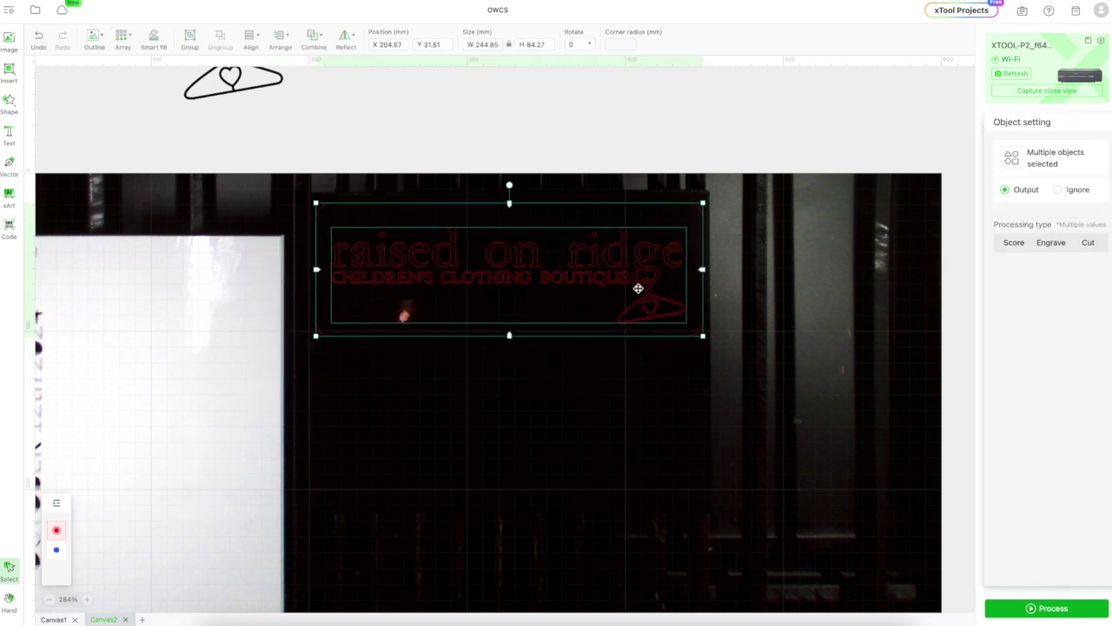
pyautogui.click(793, 395)
pyautogui.click(593, 282)
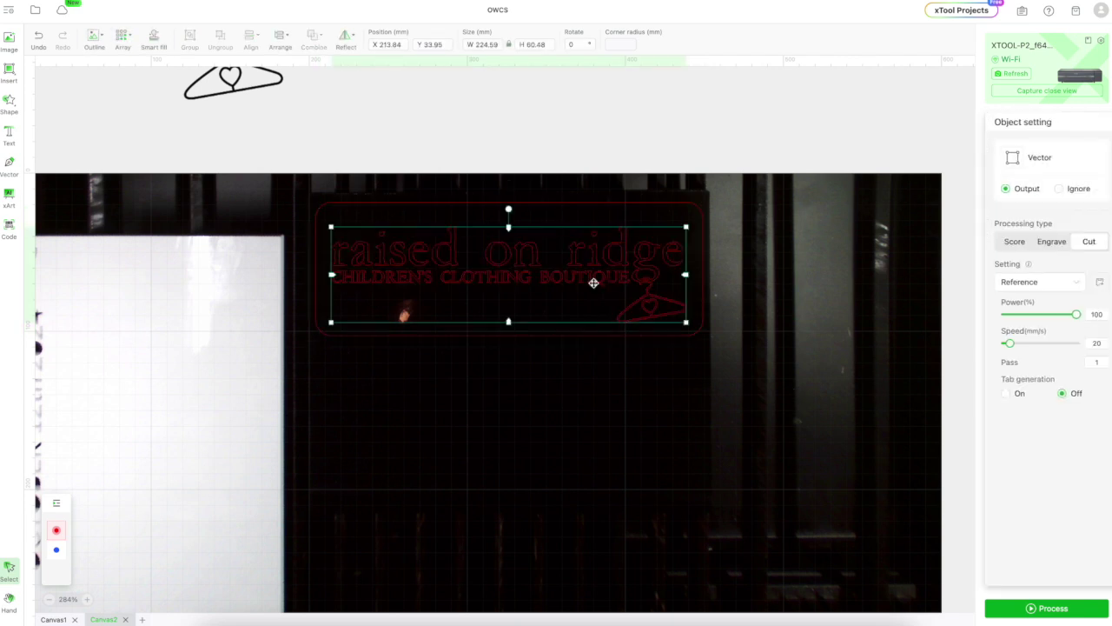
pyautogui.click(1053, 242)
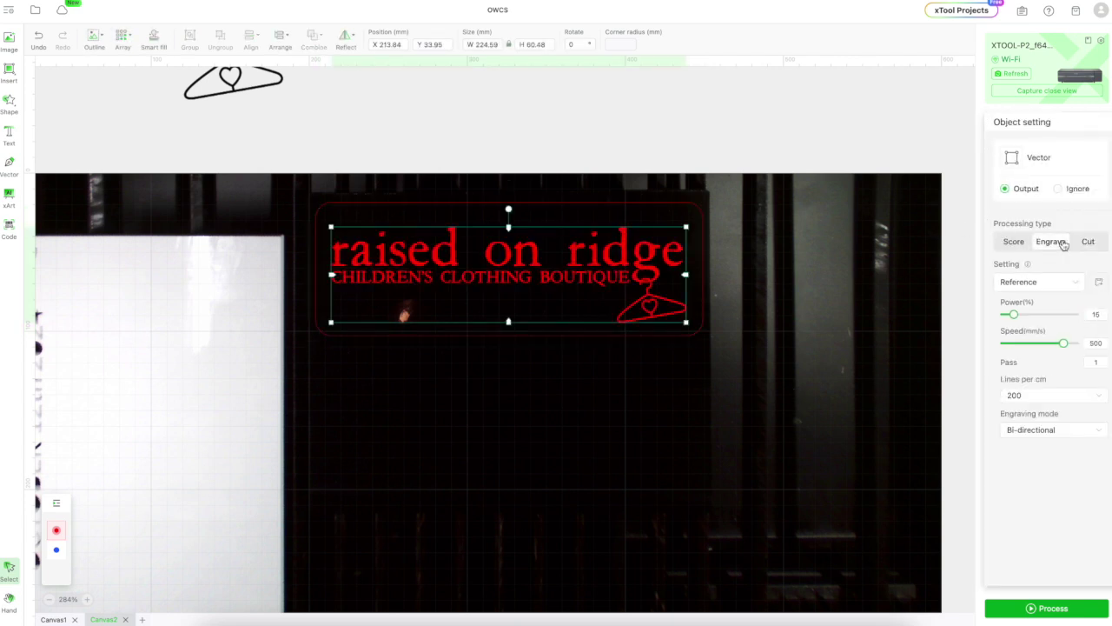
# Drag the backing rectangle up above the camera image, off the acrylic
pyautogui.click(856, 274)
pyautogui.scroll(5, 857, 274)
pyautogui.hscroll(-3, 856, 275)
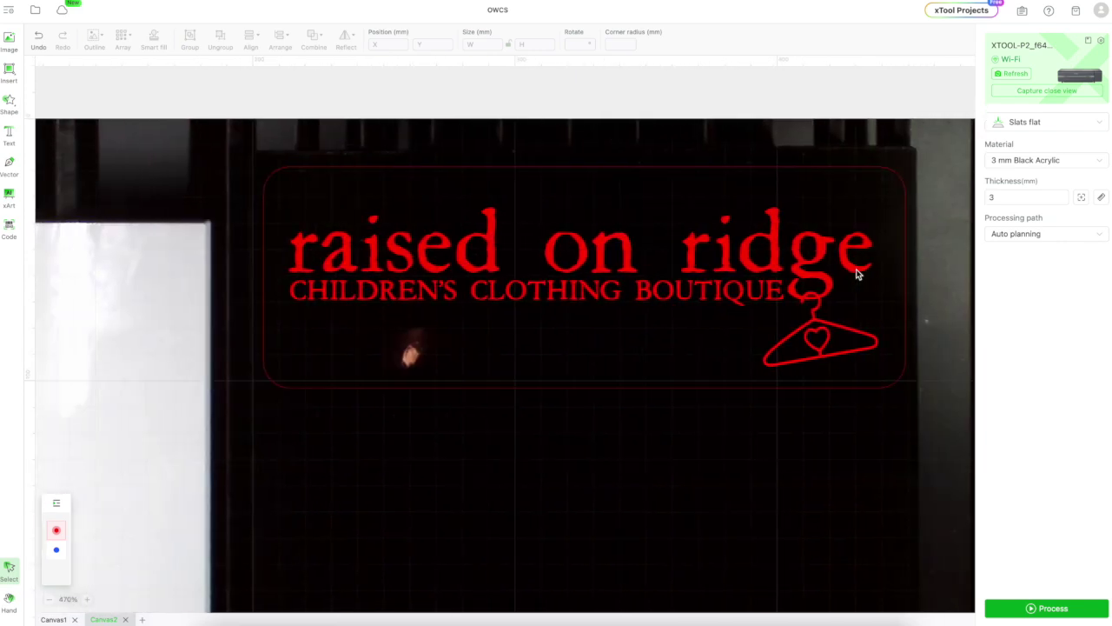
pyautogui.click(905, 233)
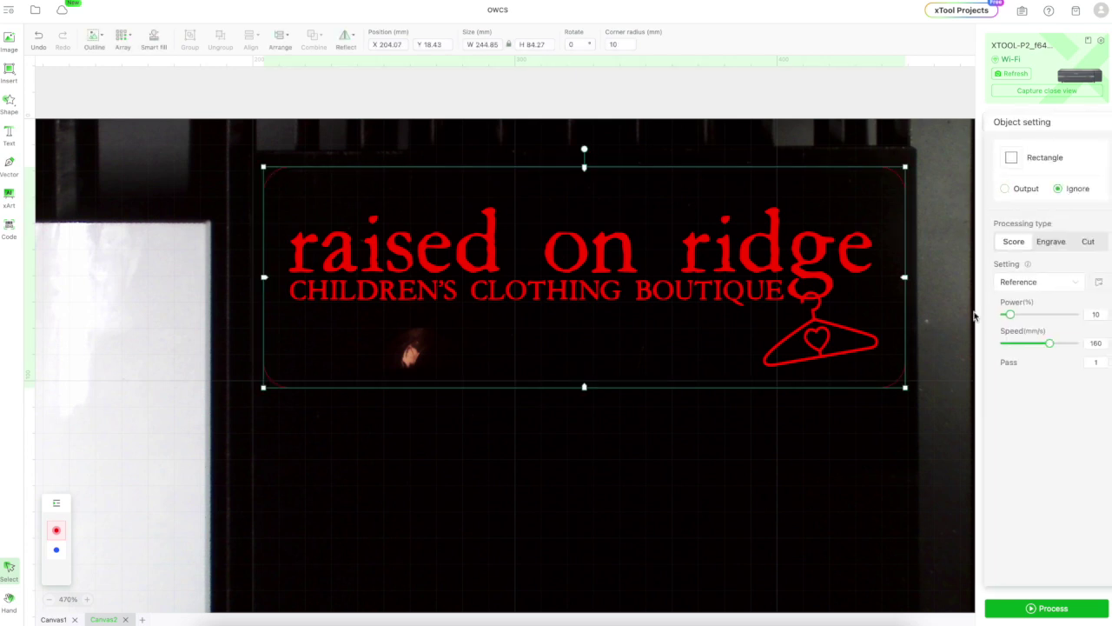
pyautogui.click(909, 377)
pyautogui.click(901, 377)
pyautogui.scroll(-3, 902, 376)
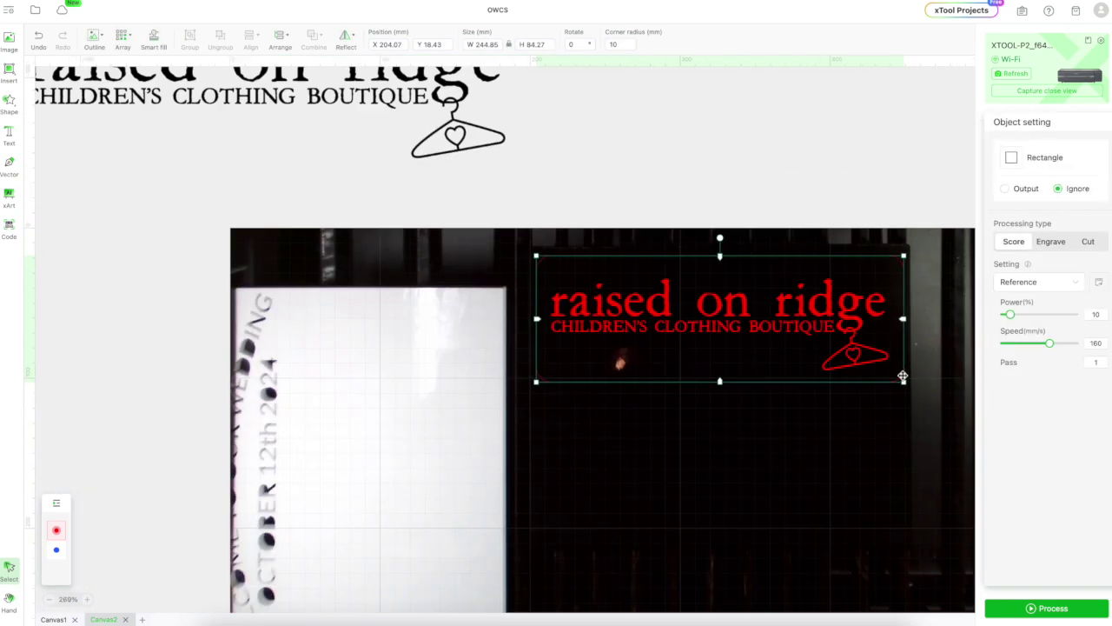
pyautogui.moveTo(819, 248); pyautogui.dragTo(823, 35)
# Nudge the red logo up-left onto the acrylic at X 205.01, Y 18.38 mm
pyautogui.click(727, 295)
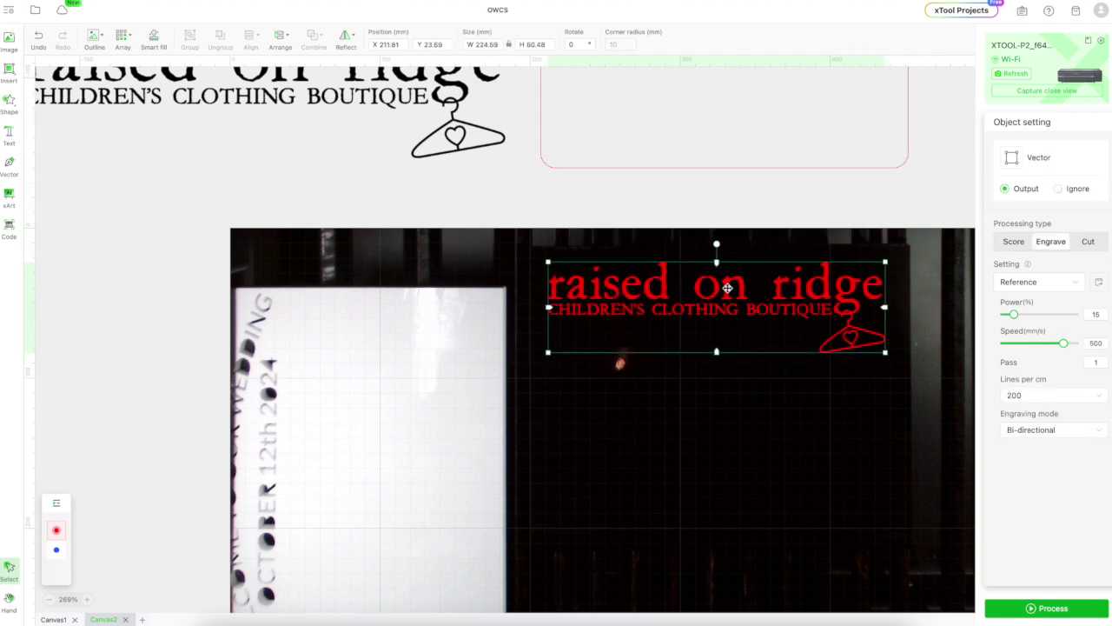
pyautogui.scroll(3, 722, 293)
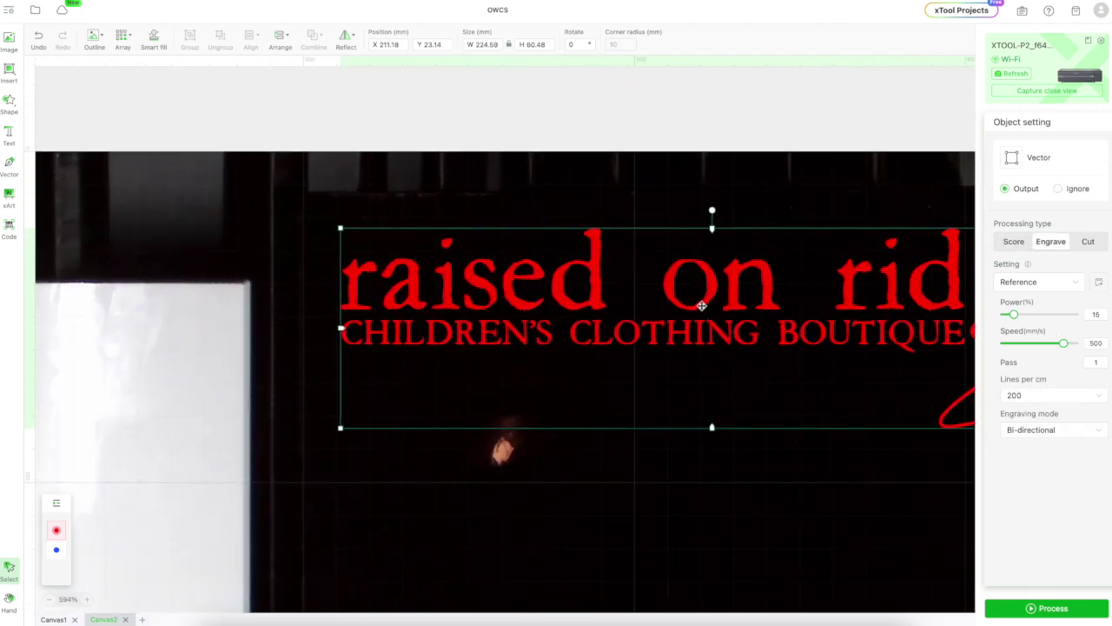
pyautogui.moveTo(557, 249); pyautogui.dragTo(549, 237)
# Auto-measure the acrylic thickness (4.7 mm) and shoot a close-up of the lettering area
pyautogui.click(634, 179)
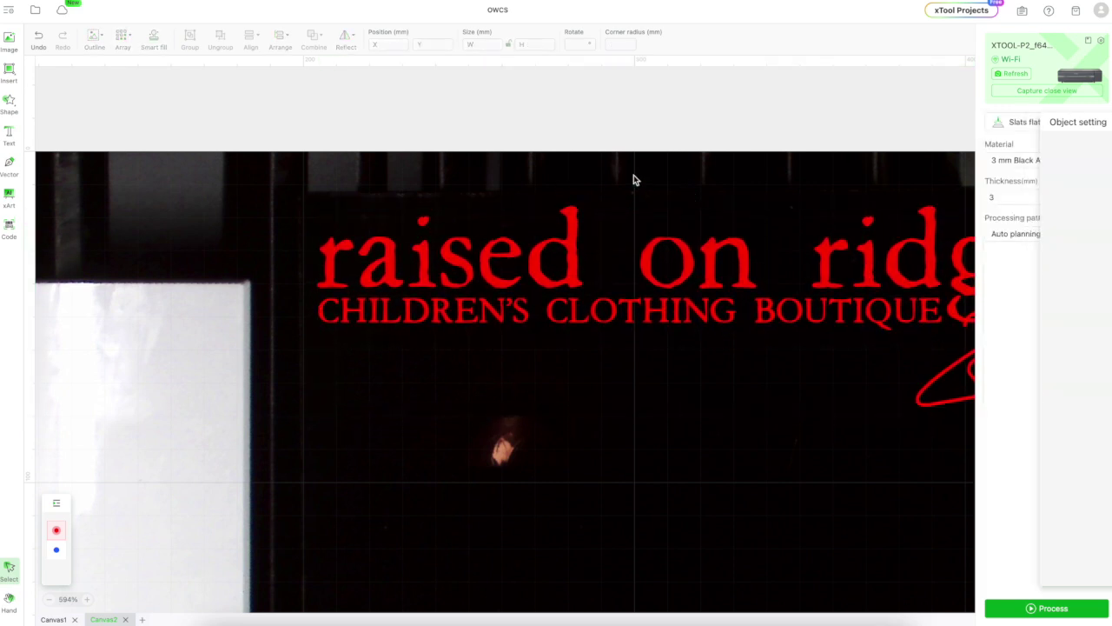
pyautogui.click(348, 252)
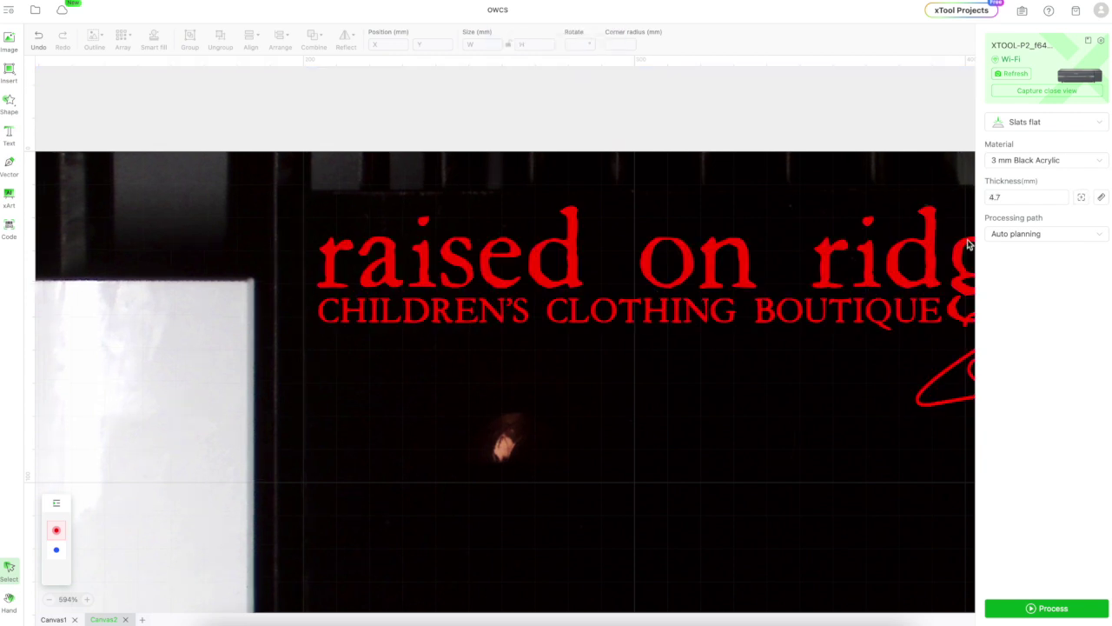
pyautogui.click(1031, 94)
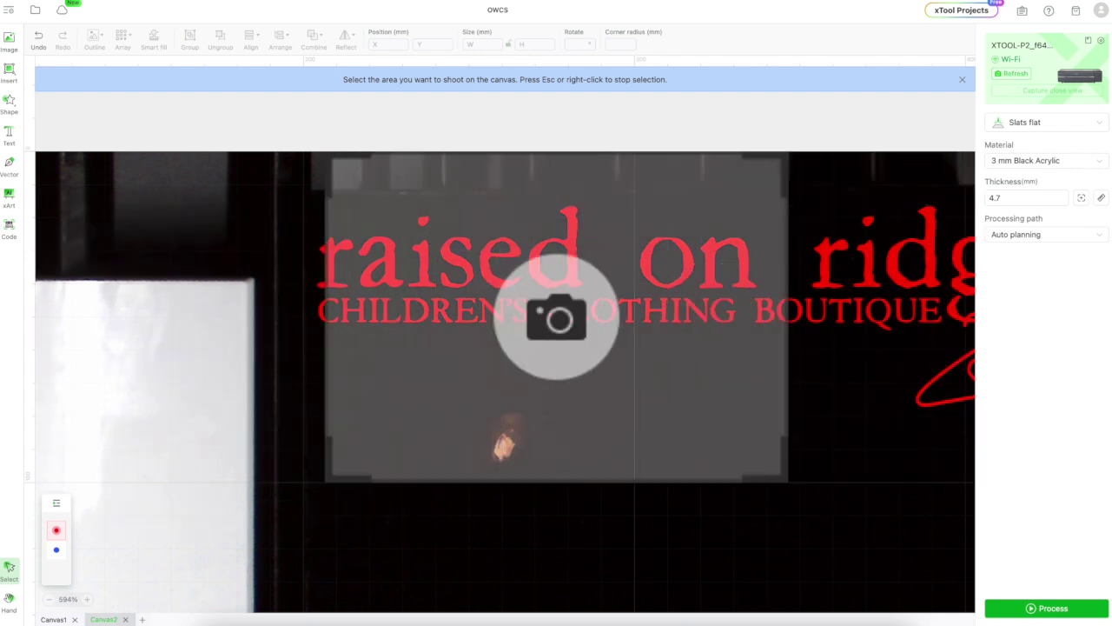
pyautogui.click(458, 264)
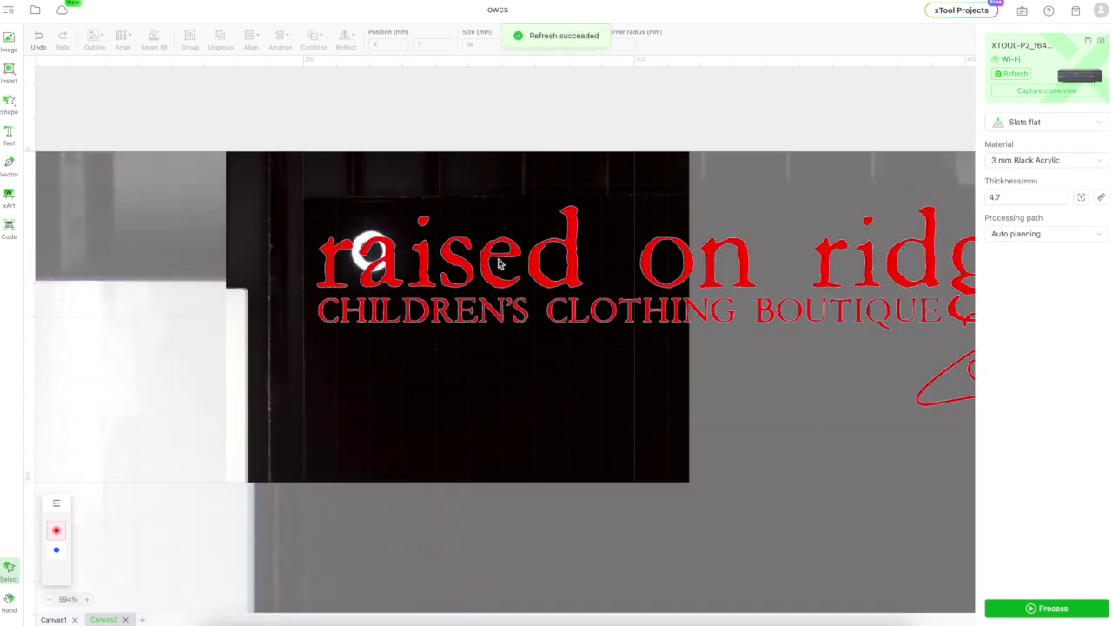
# Nudge the lettering into line with the acrylic and set it to Cut at 100% power, 20 mm/s
pyautogui.scroll(3, 484, 293)
pyautogui.scroll(1, 484, 295)
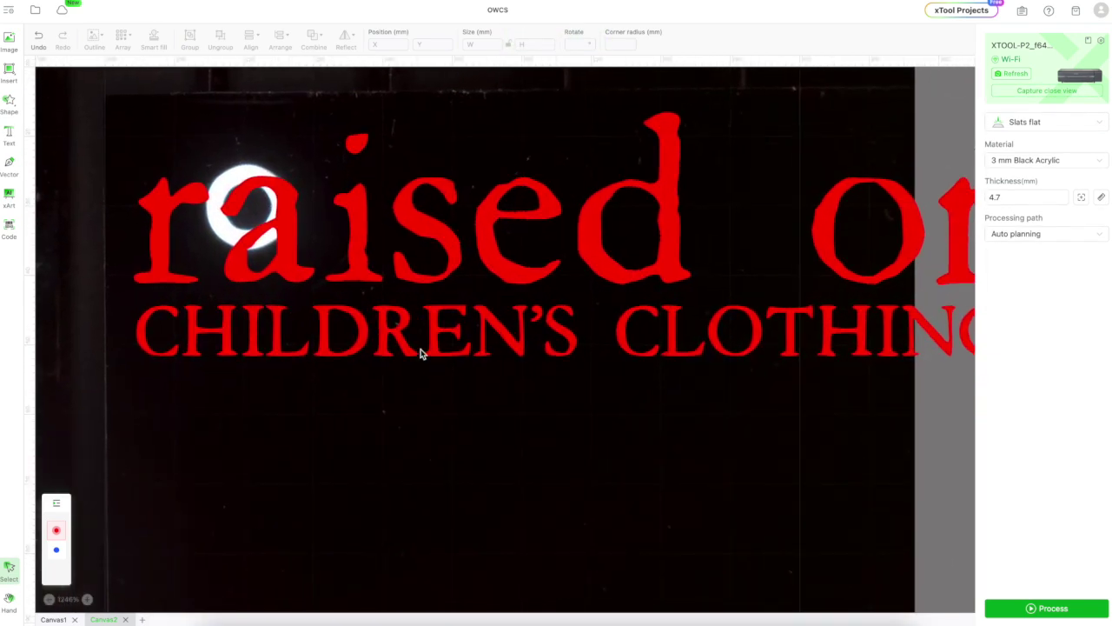
pyautogui.click(294, 256)
pyautogui.press('Left')
pyautogui.press('Left')
pyautogui.press('Left')
pyautogui.press('Left')
pyautogui.press('Left')
pyautogui.press('Left')
pyautogui.press('Left')
pyautogui.press('Left')
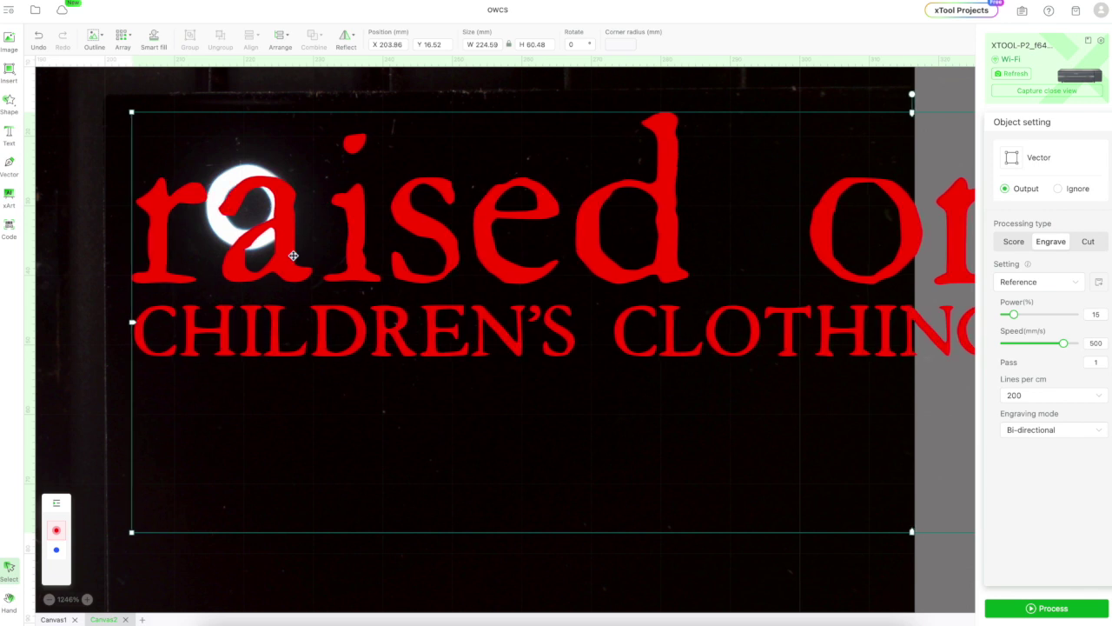
pyautogui.press('Up')
pyautogui.press('Up')
pyautogui.press('Up')
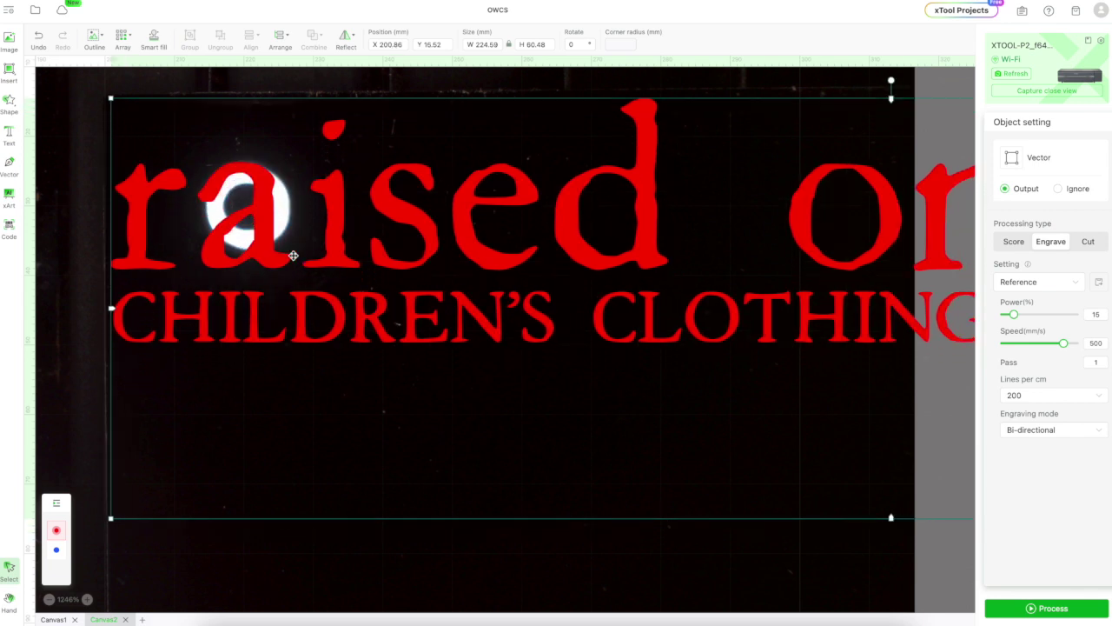
pyautogui.click(757, 203)
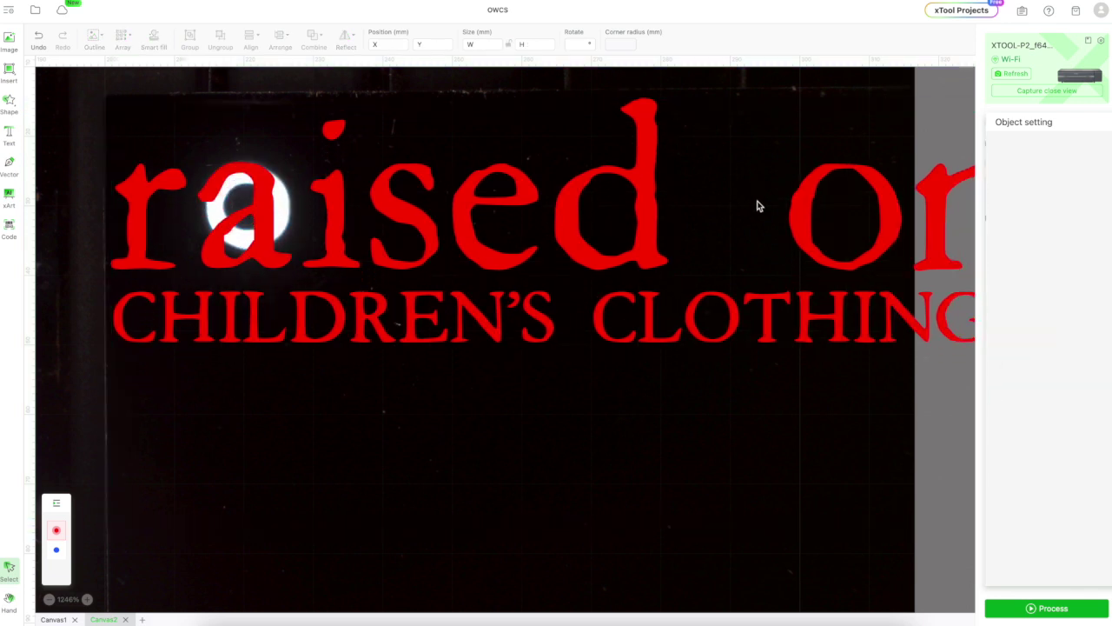
pyautogui.scroll(-3, 756, 204)
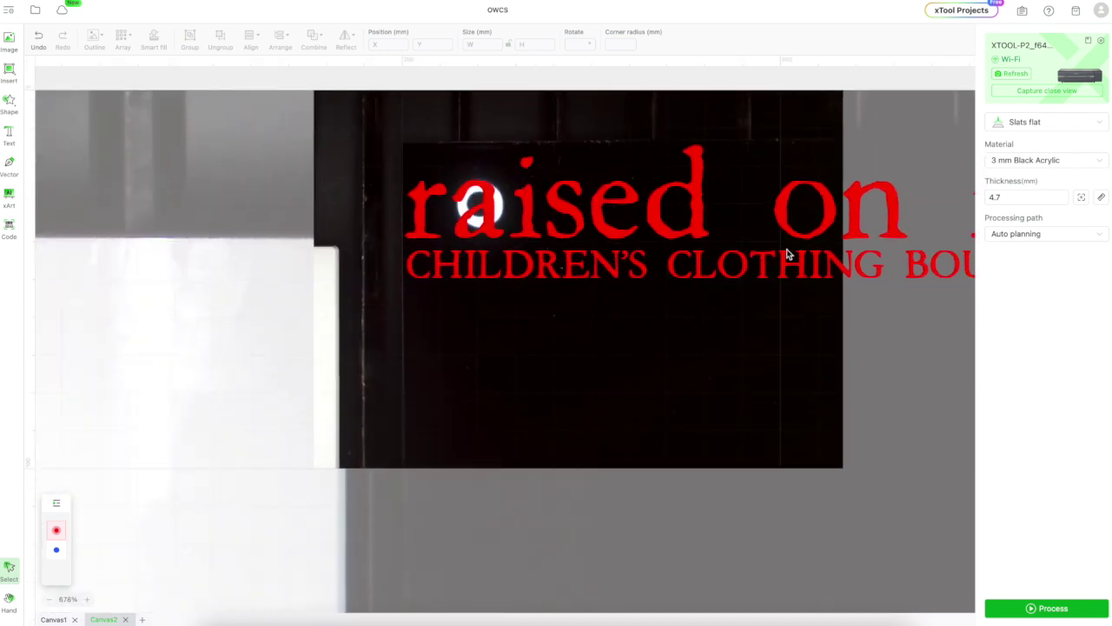
pyautogui.click(606, 231)
pyautogui.moveTo(605, 232); pyautogui.dragTo(607, 232)
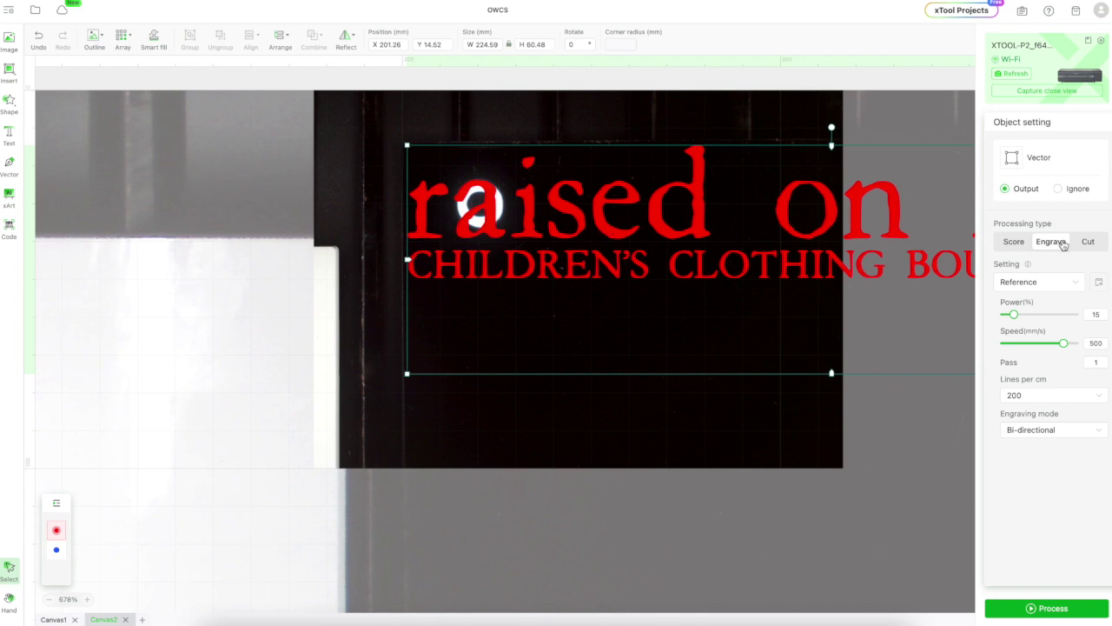
pyautogui.click(1089, 242)
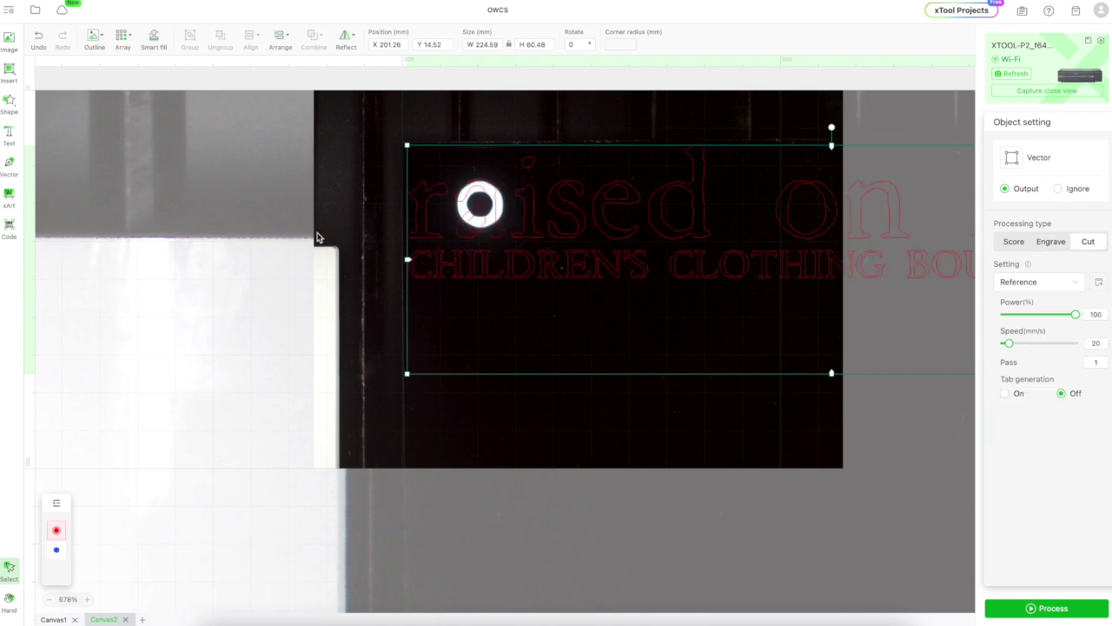
# Refresh the close-up camera image and open the job preview
pyautogui.rightClick(594, 542)
pyautogui.click(643, 589)
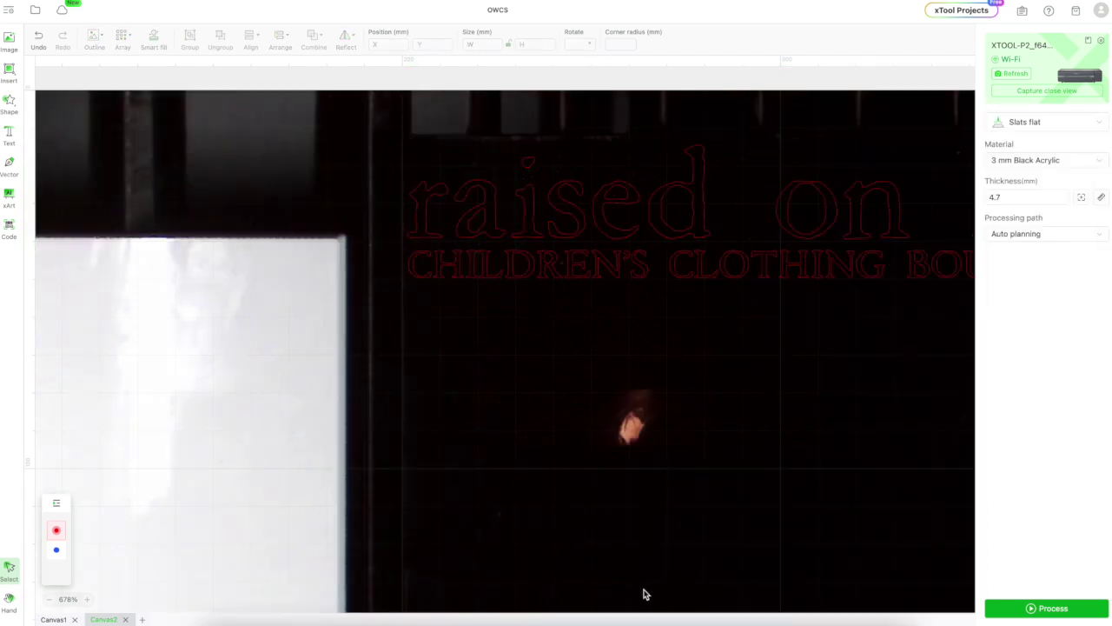
pyautogui.scroll(-2, 645, 594)
pyautogui.scroll(-3, 645, 595)
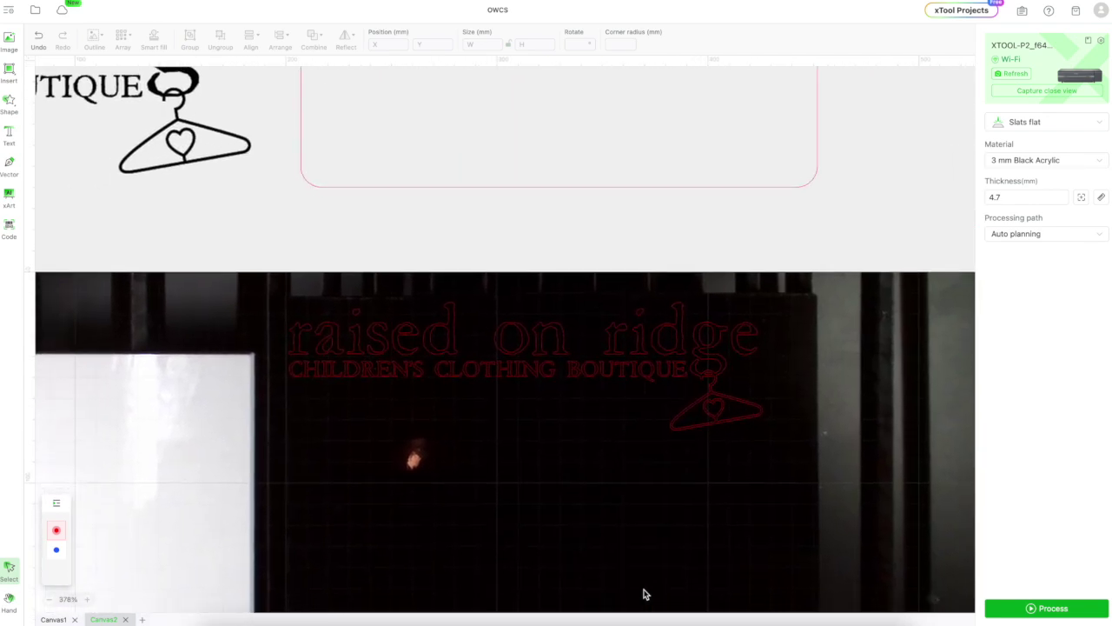
pyautogui.click(1053, 607)
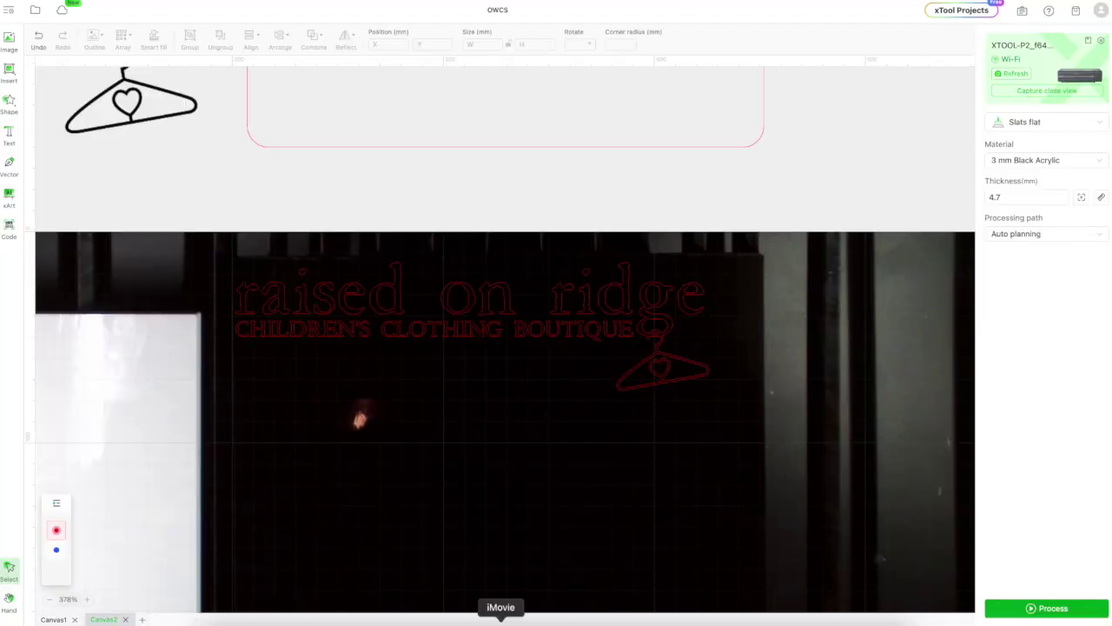
# Place the XCS logo on the white board, set to Score (10% power, 160 mm/s) on the black layer
pyautogui.click(1018, 74)
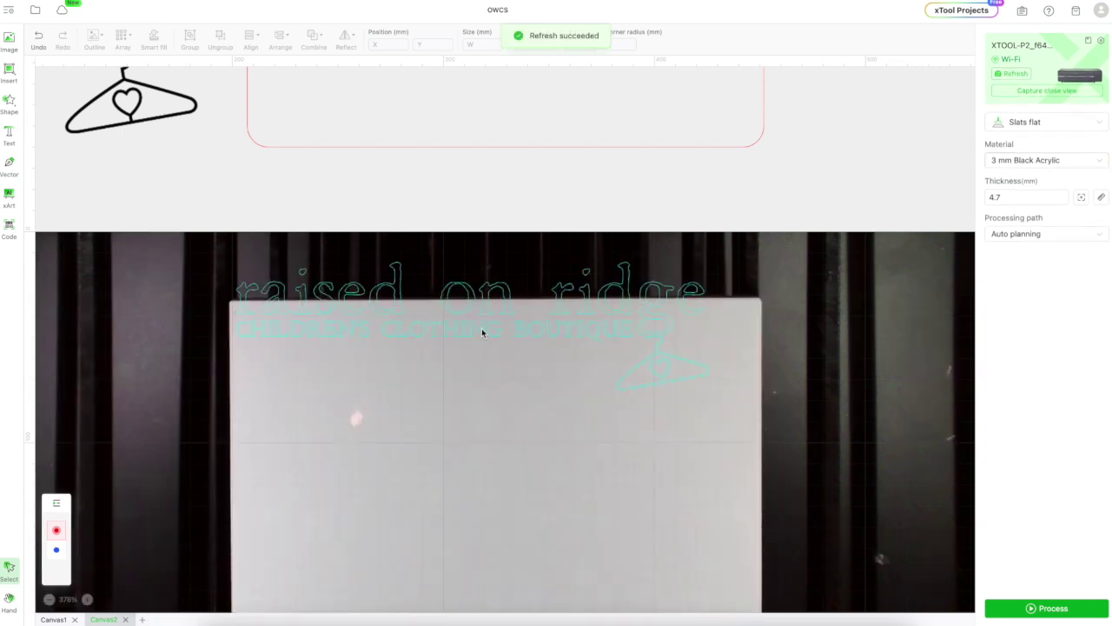
pyautogui.moveTo(541, 387); pyautogui.dragTo(567, 458)
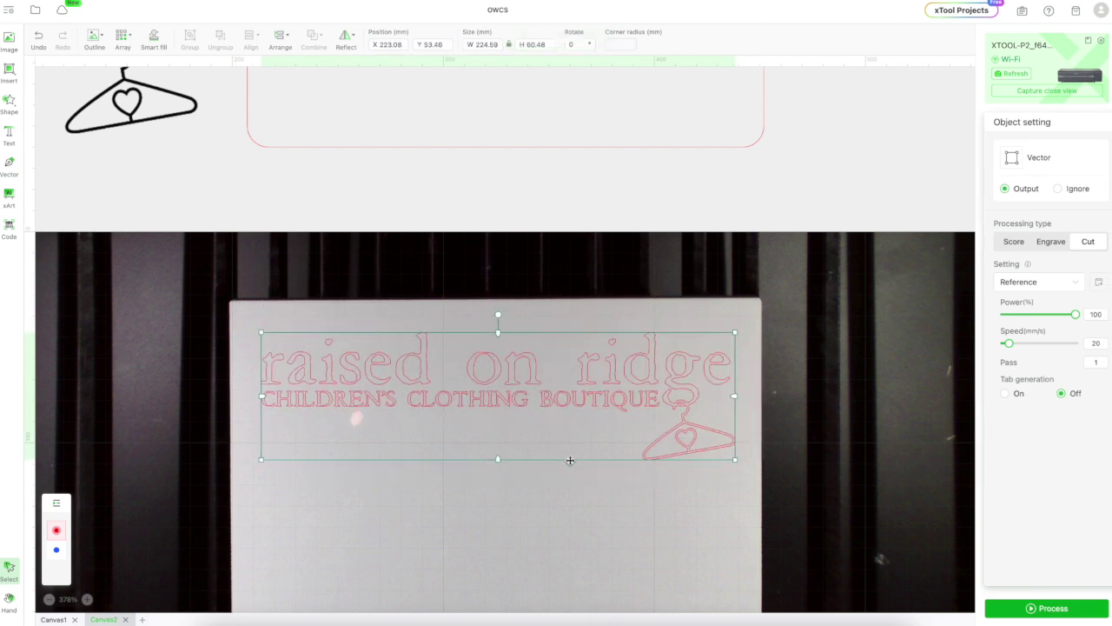
pyautogui.click(1010, 243)
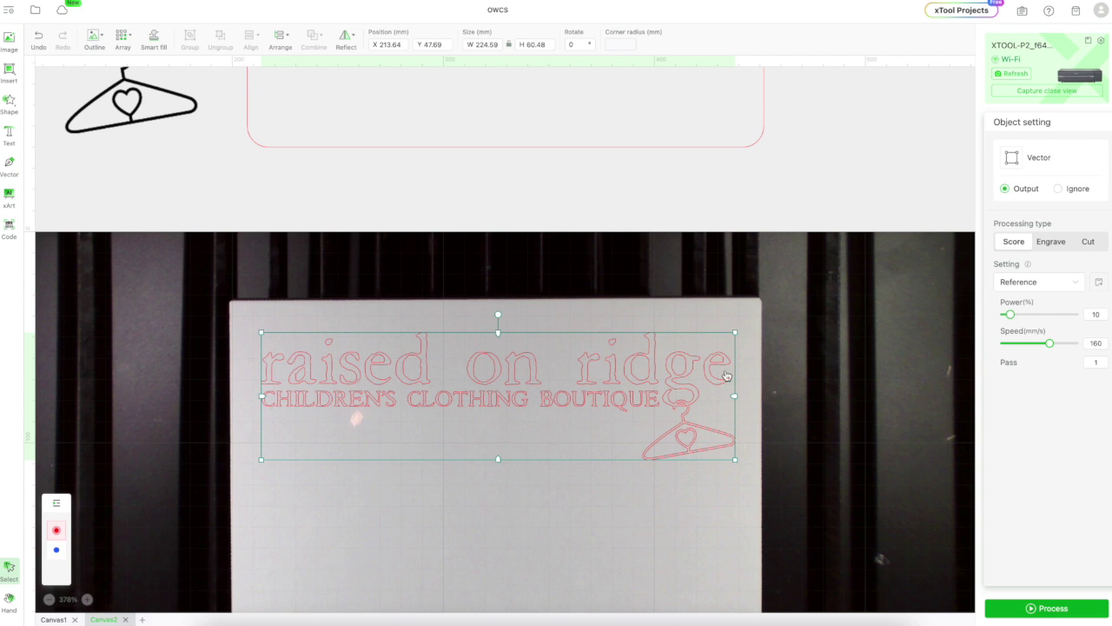
pyautogui.rightClick(681, 372)
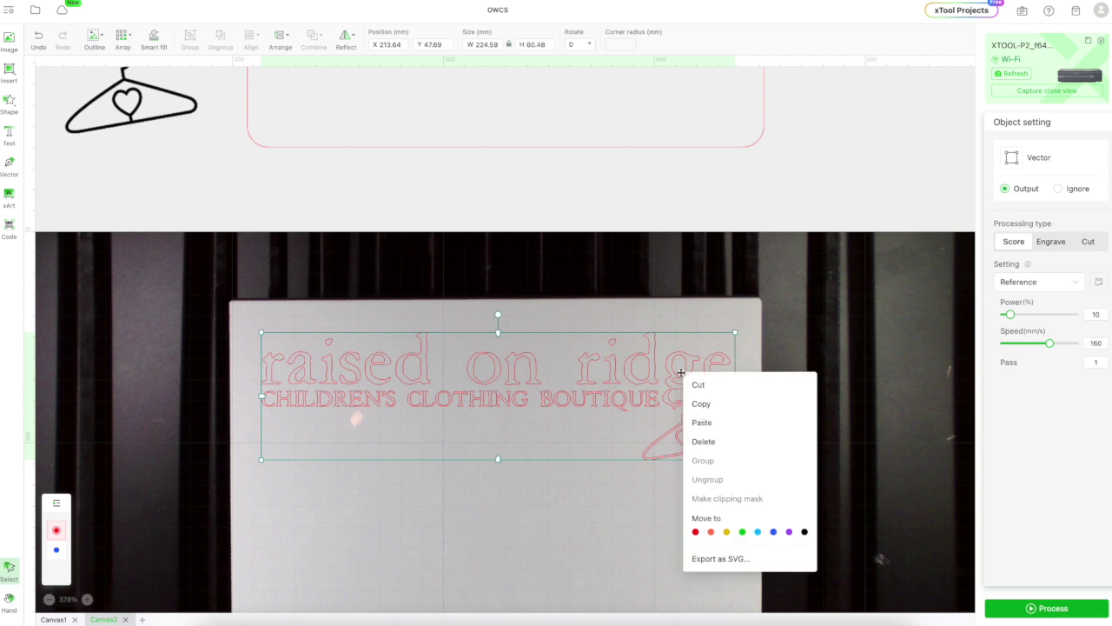
pyautogui.click(804, 531)
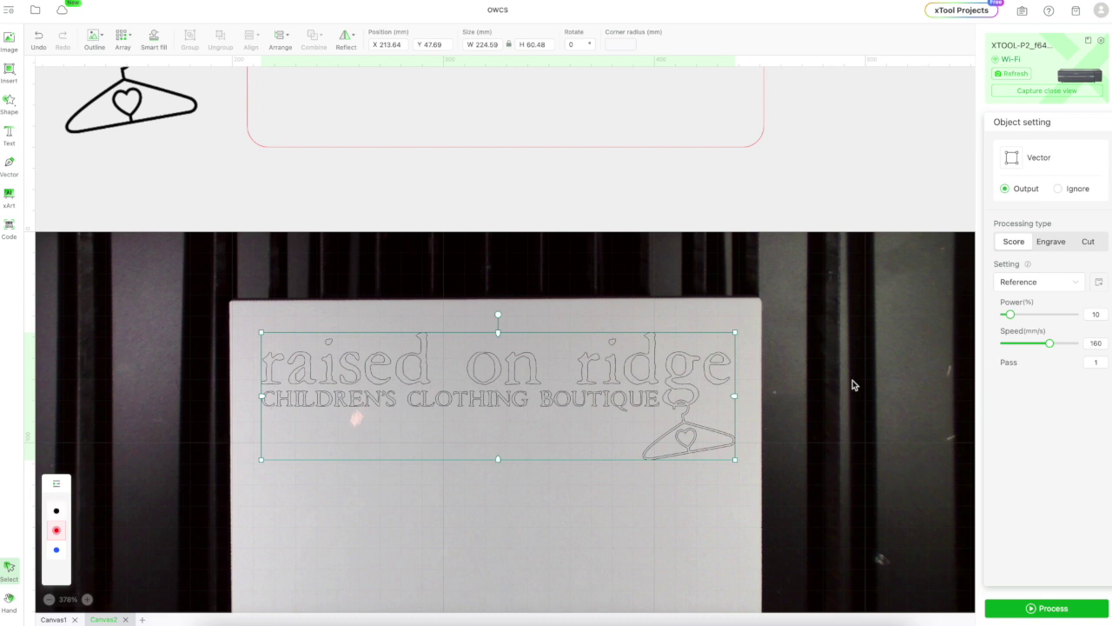
pyautogui.click(629, 148)
# Set the rounded rectangle to Cut and move it down over the white acrylic board
pyautogui.click(629, 148)
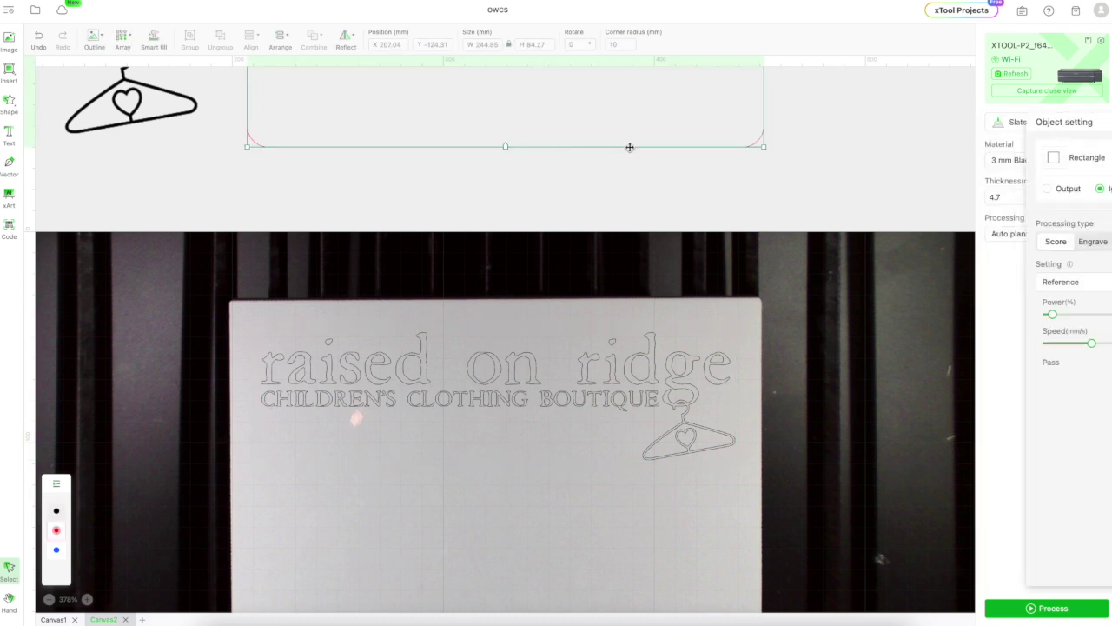
pyautogui.click(1083, 242)
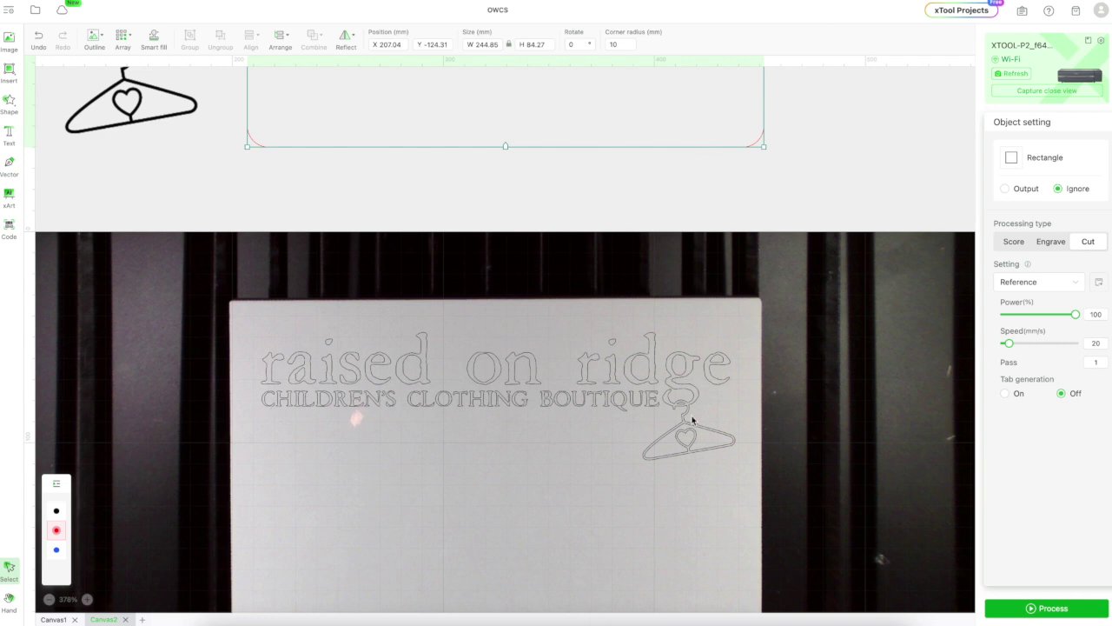
pyautogui.moveTo(701, 481); pyautogui.dragTo(684, 505)
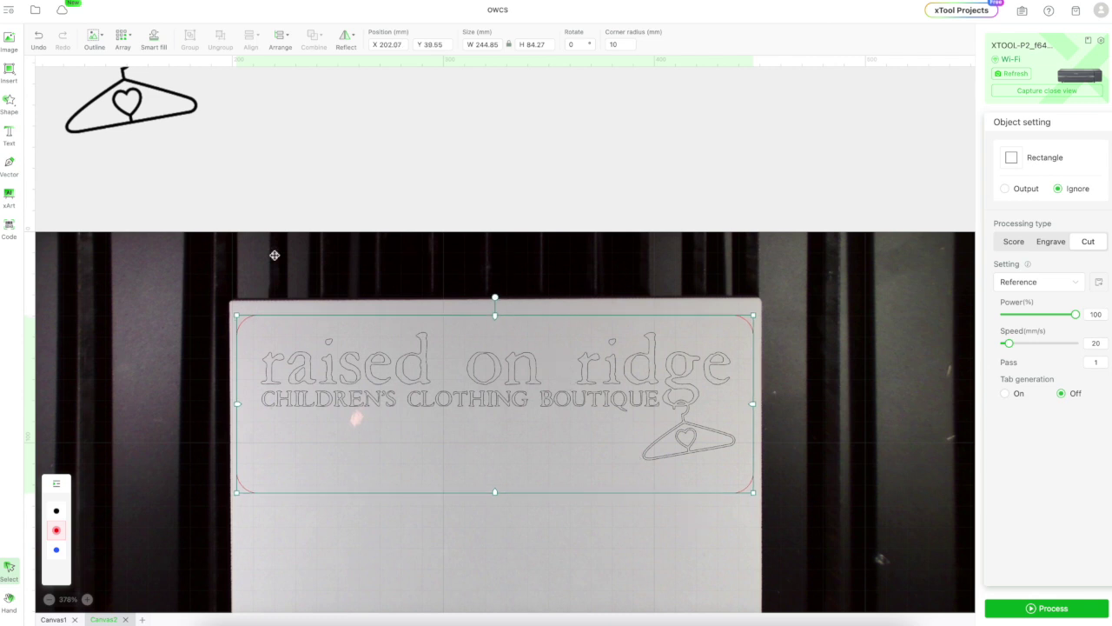
# Centre the logo horizontally and vertically inside the rounded rectangle
pyautogui.moveTo(247, 234); pyautogui.dragTo(443, 421)
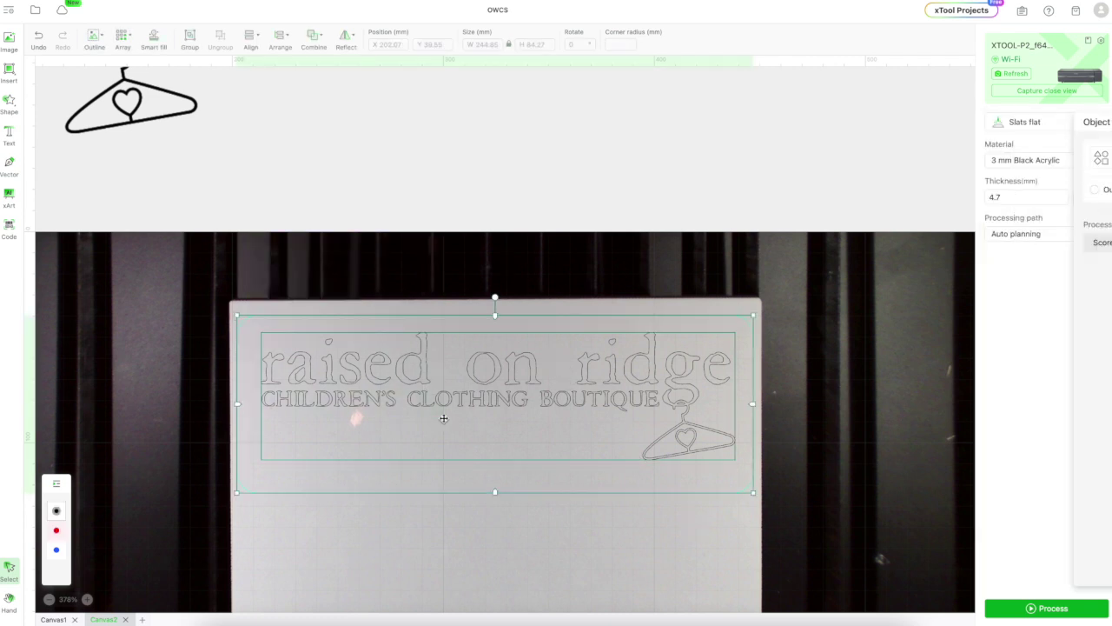
pyautogui.click(251, 40)
pyautogui.click(274, 114)
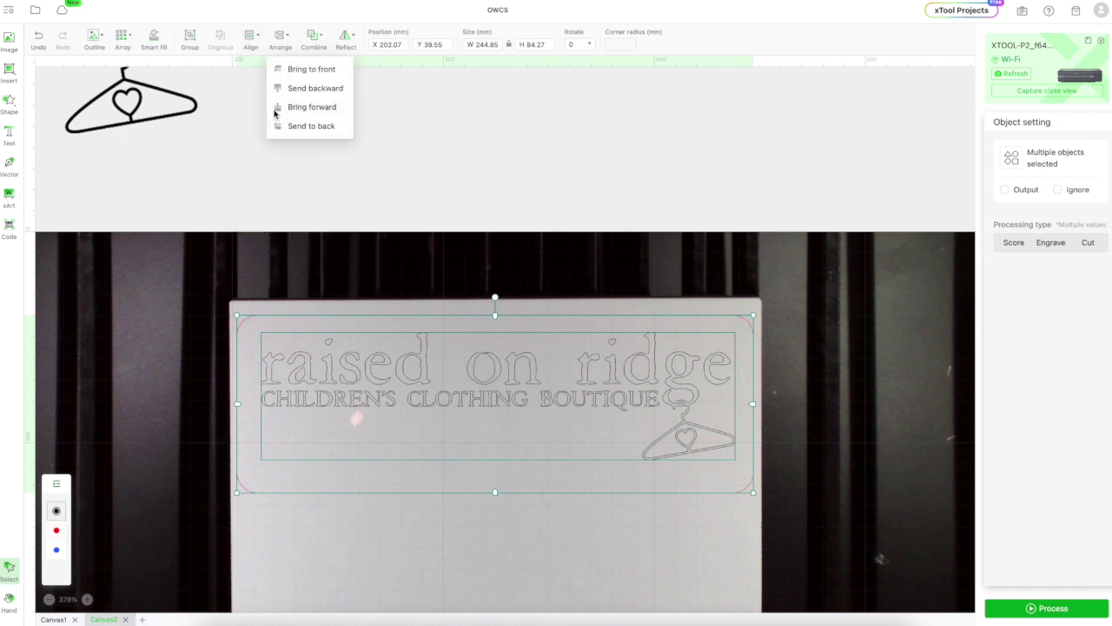
pyautogui.click(249, 40)
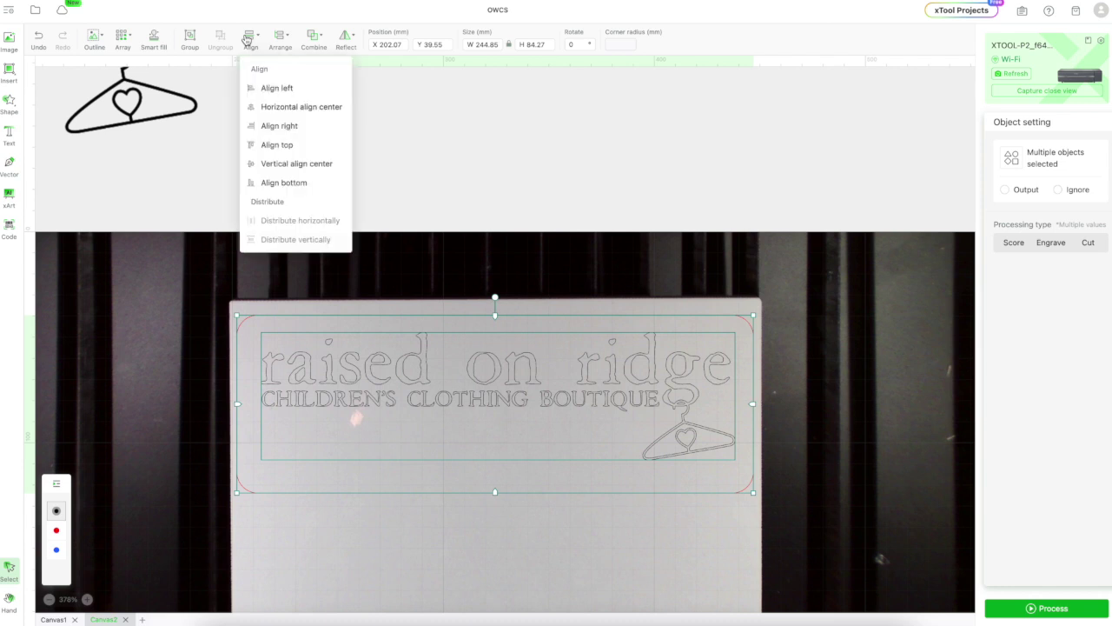
pyautogui.click(290, 165)
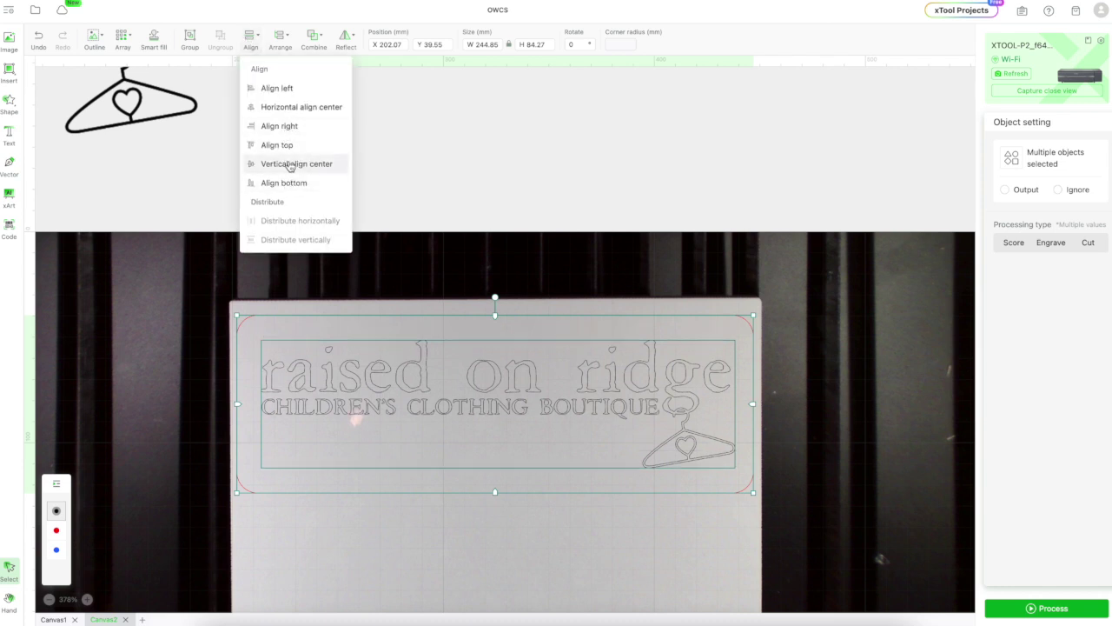
pyautogui.click(617, 209)
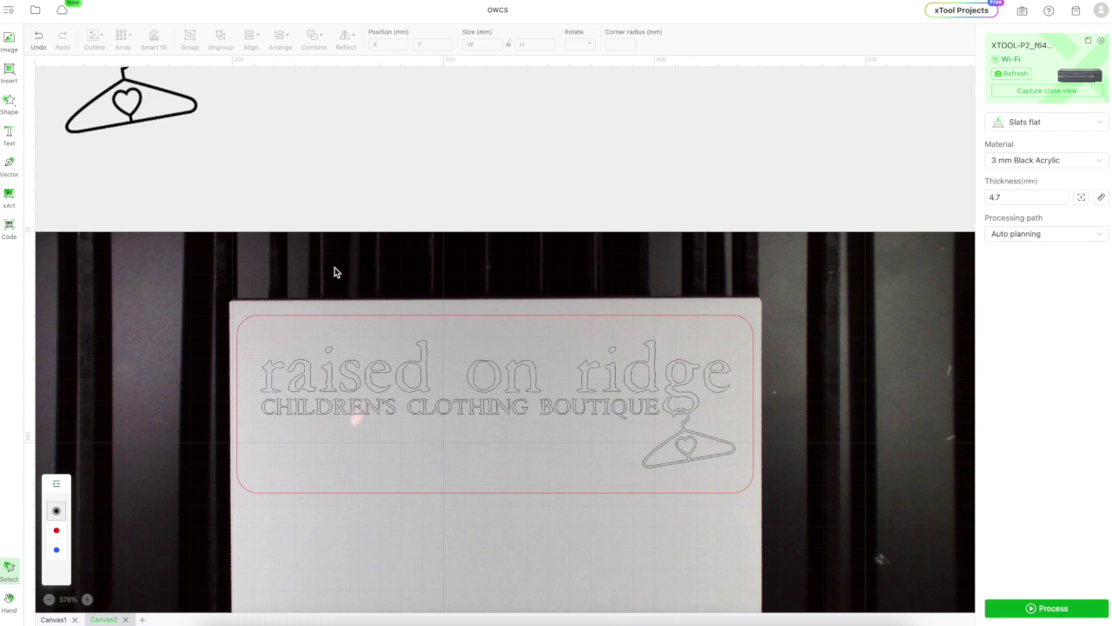
pyautogui.moveTo(195, 261); pyautogui.dragTo(785, 542)
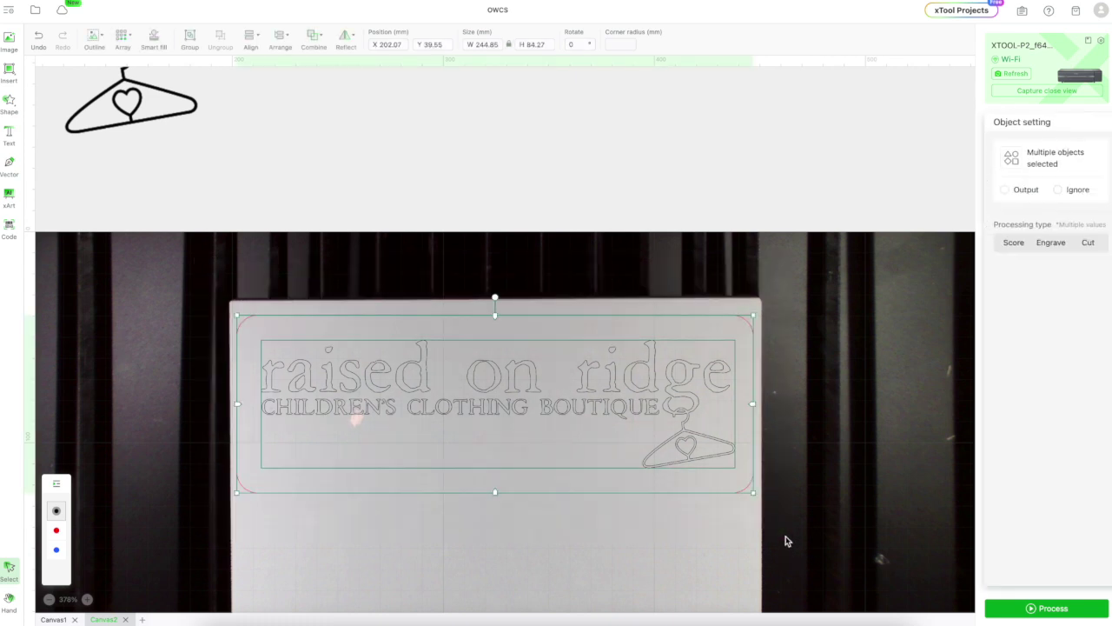
pyautogui.click(673, 419)
pyautogui.click(672, 406)
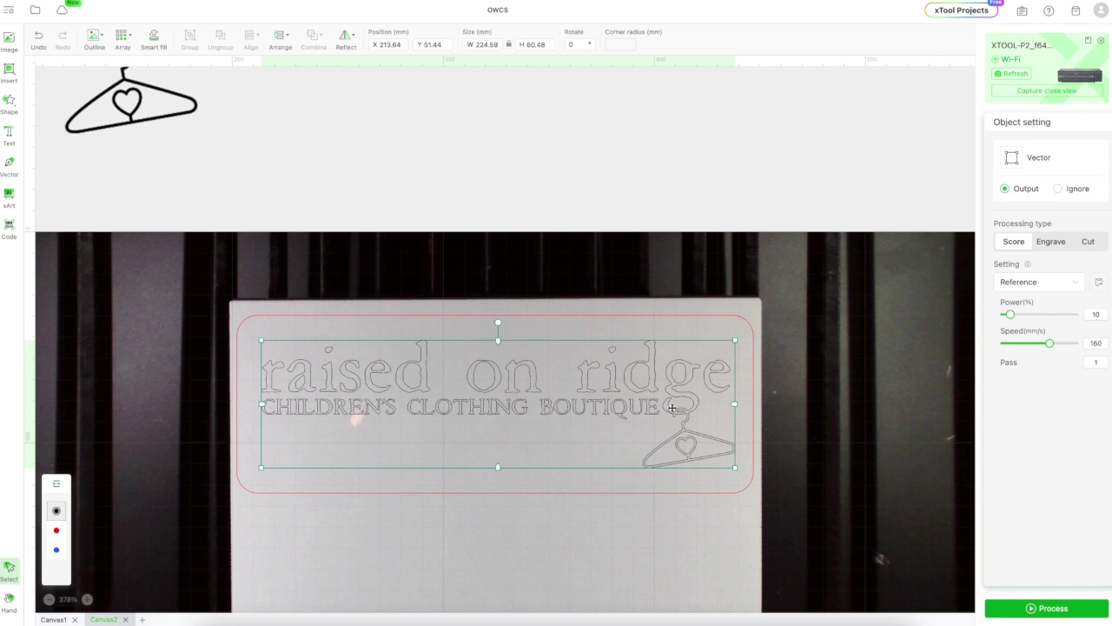
pyautogui.click(802, 404)
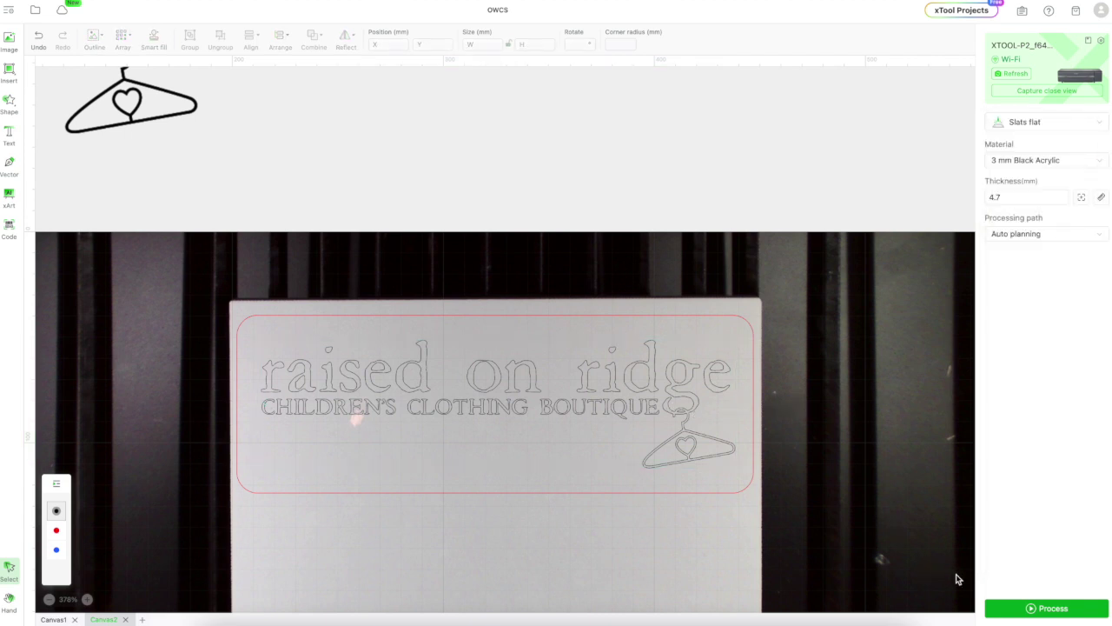